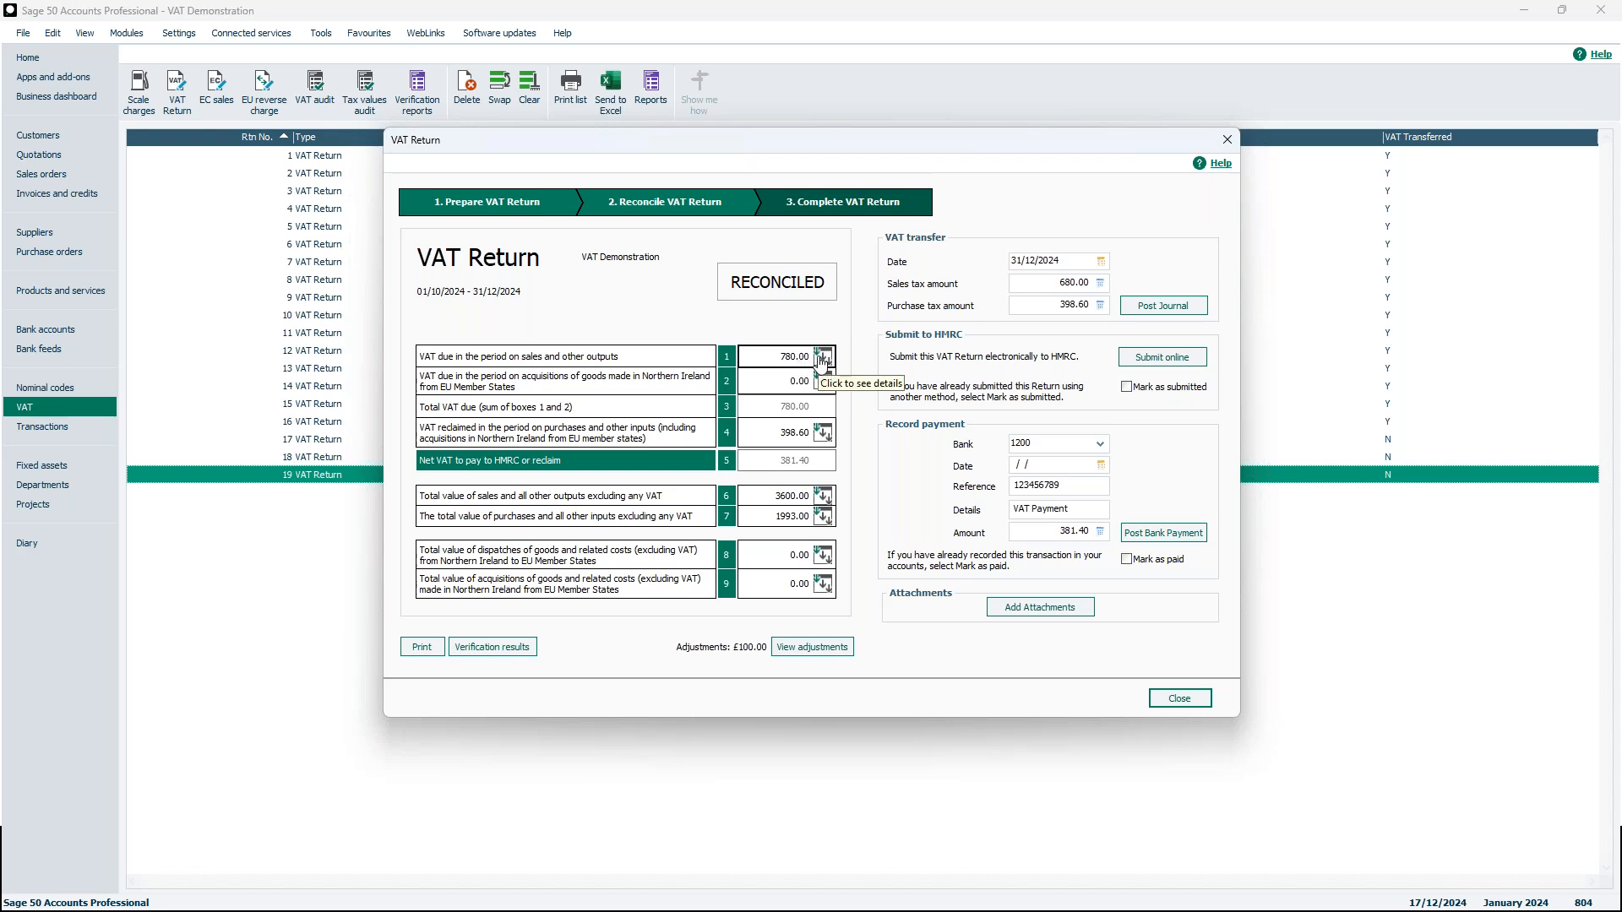
Review the manual adjustments of VAT return 19, then close the adjustments and the return
left_click(816, 648)
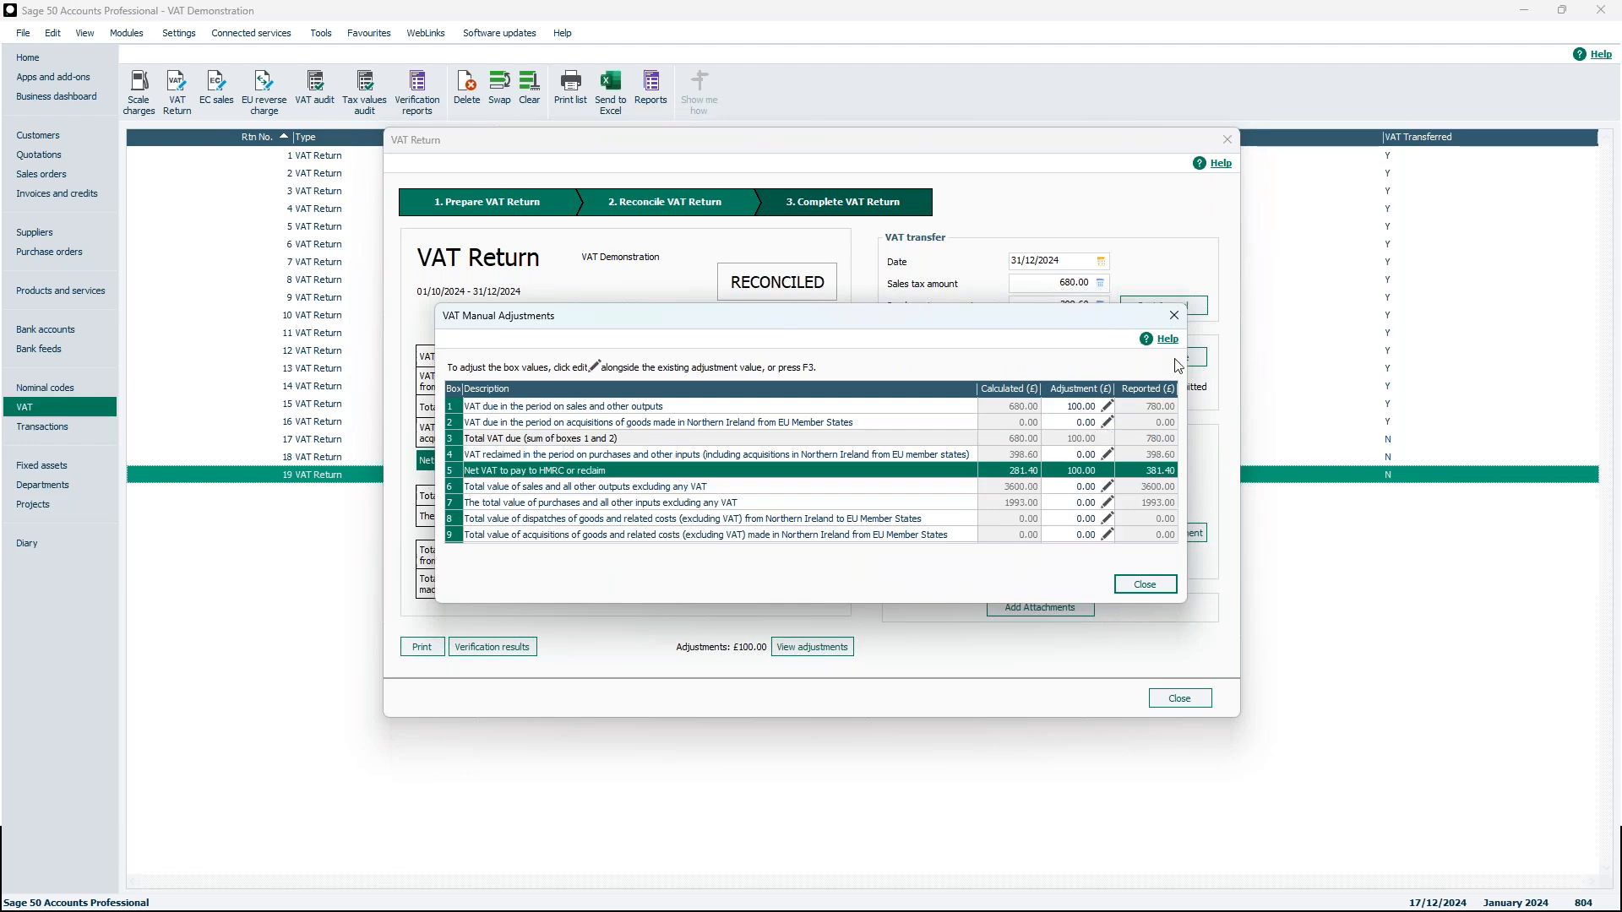
left_click(1175, 316)
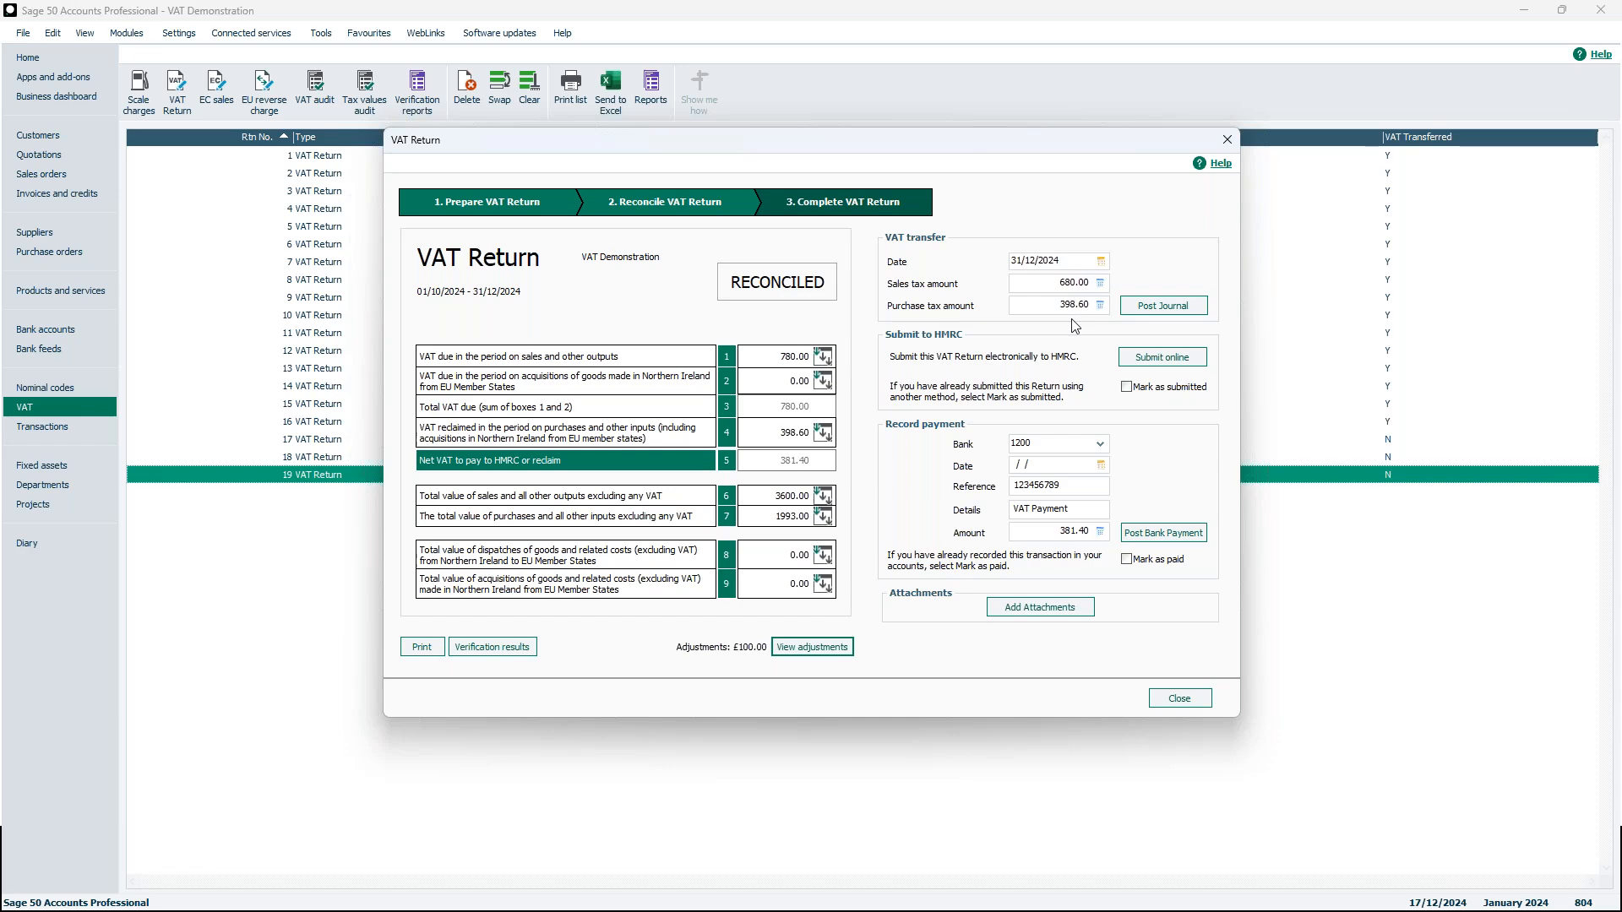
left_click(1183, 701)
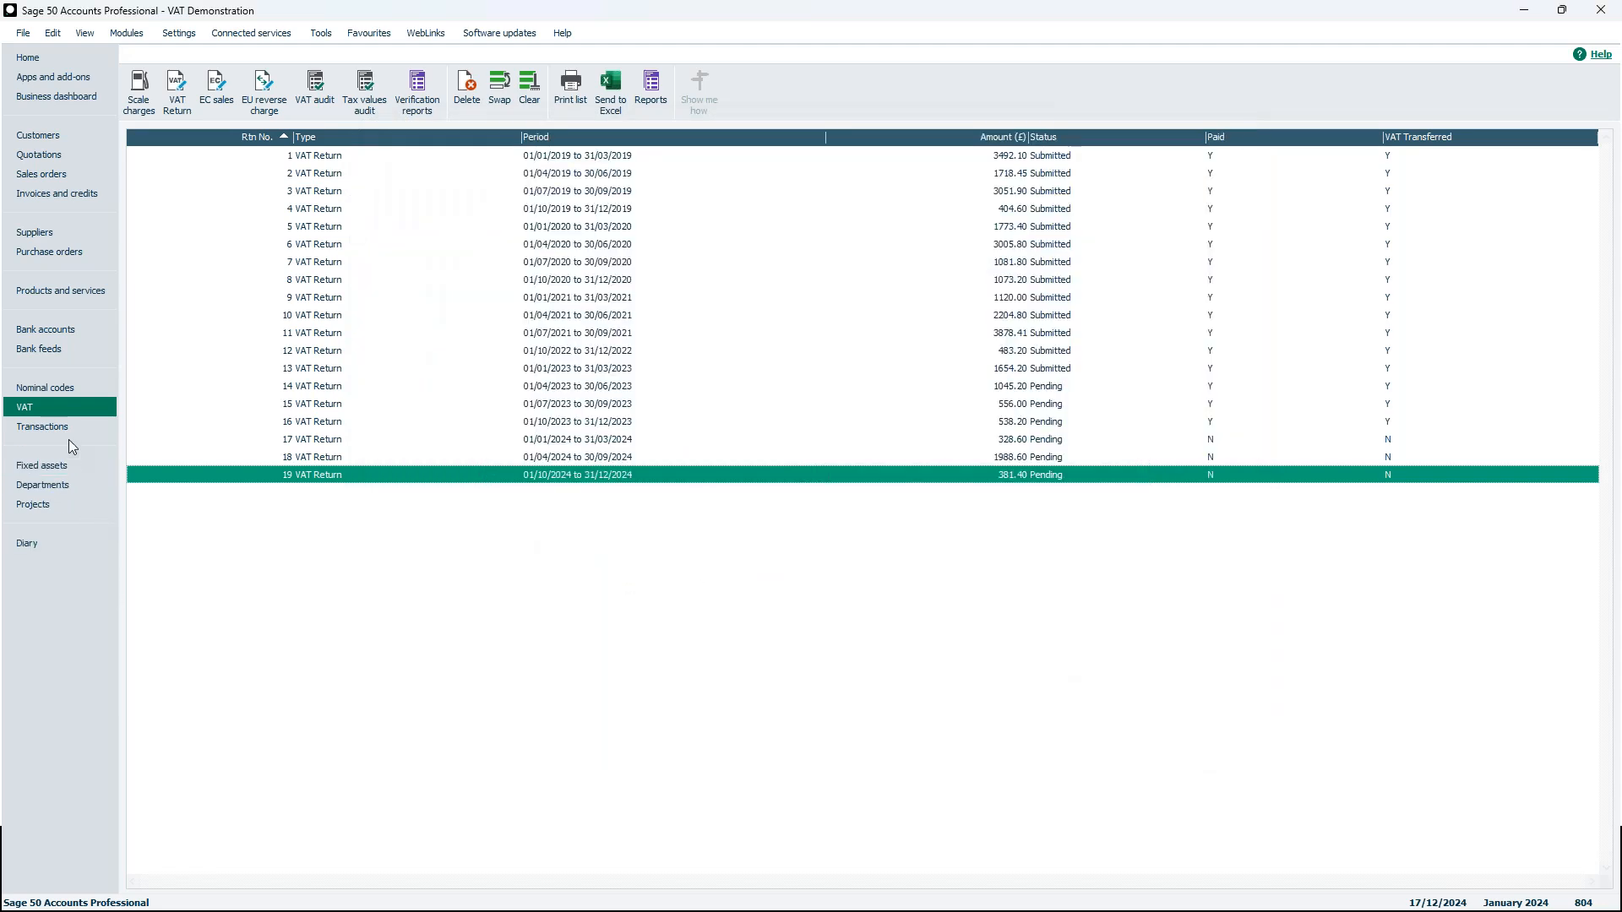
Open a new nominal journal entry and recall the memorised 'A VAT transfer' journal
left_click(59, 386)
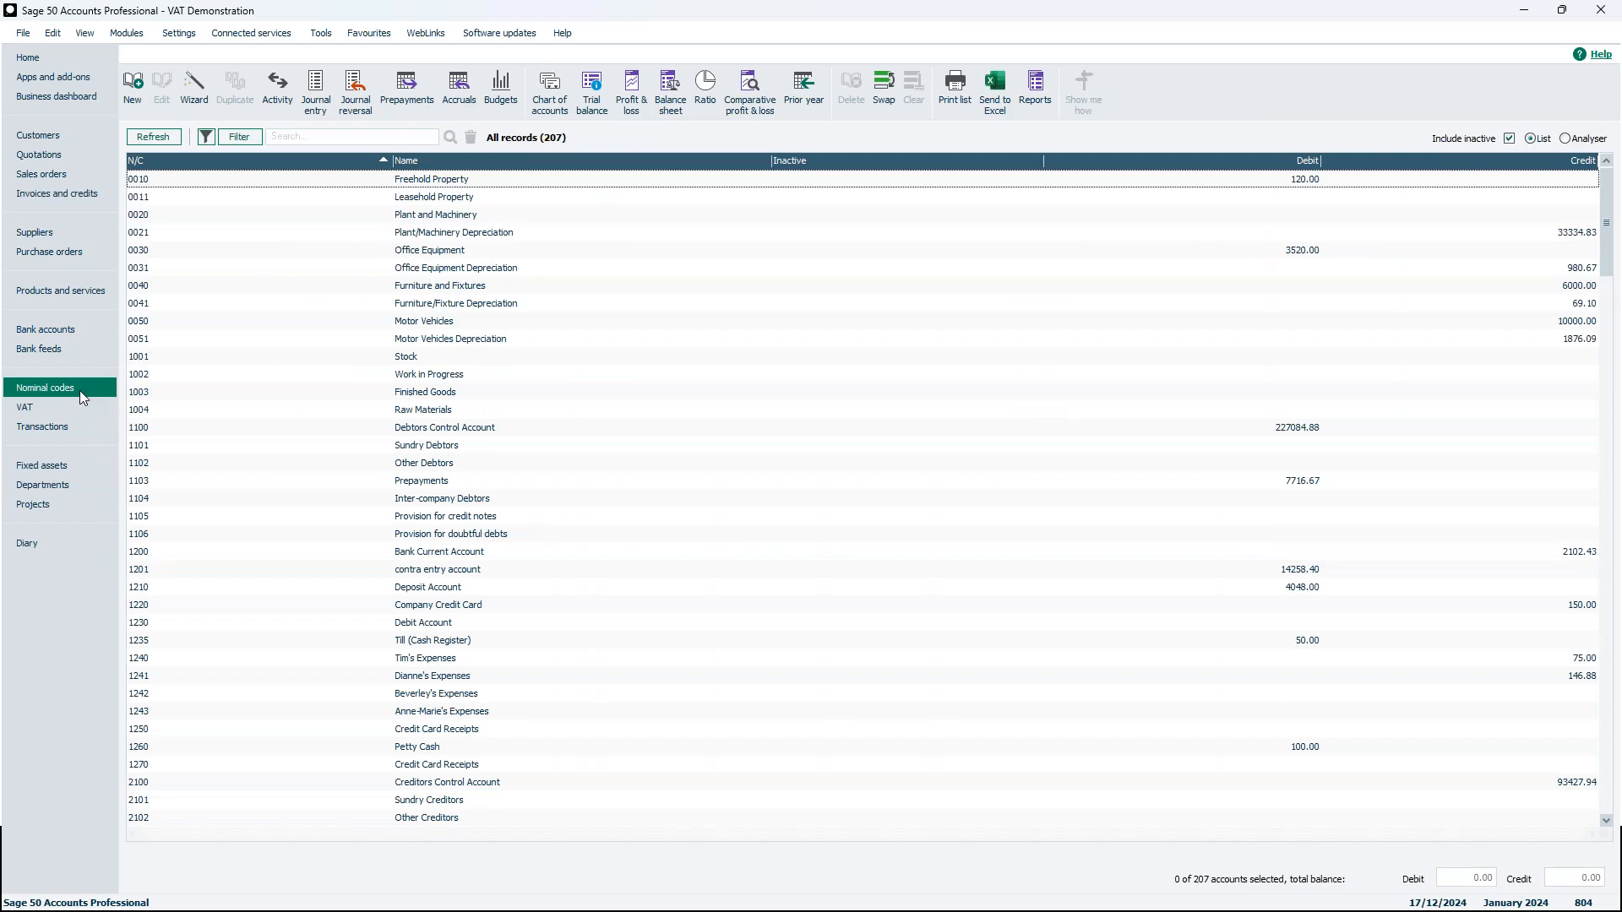
left_click(316, 93)
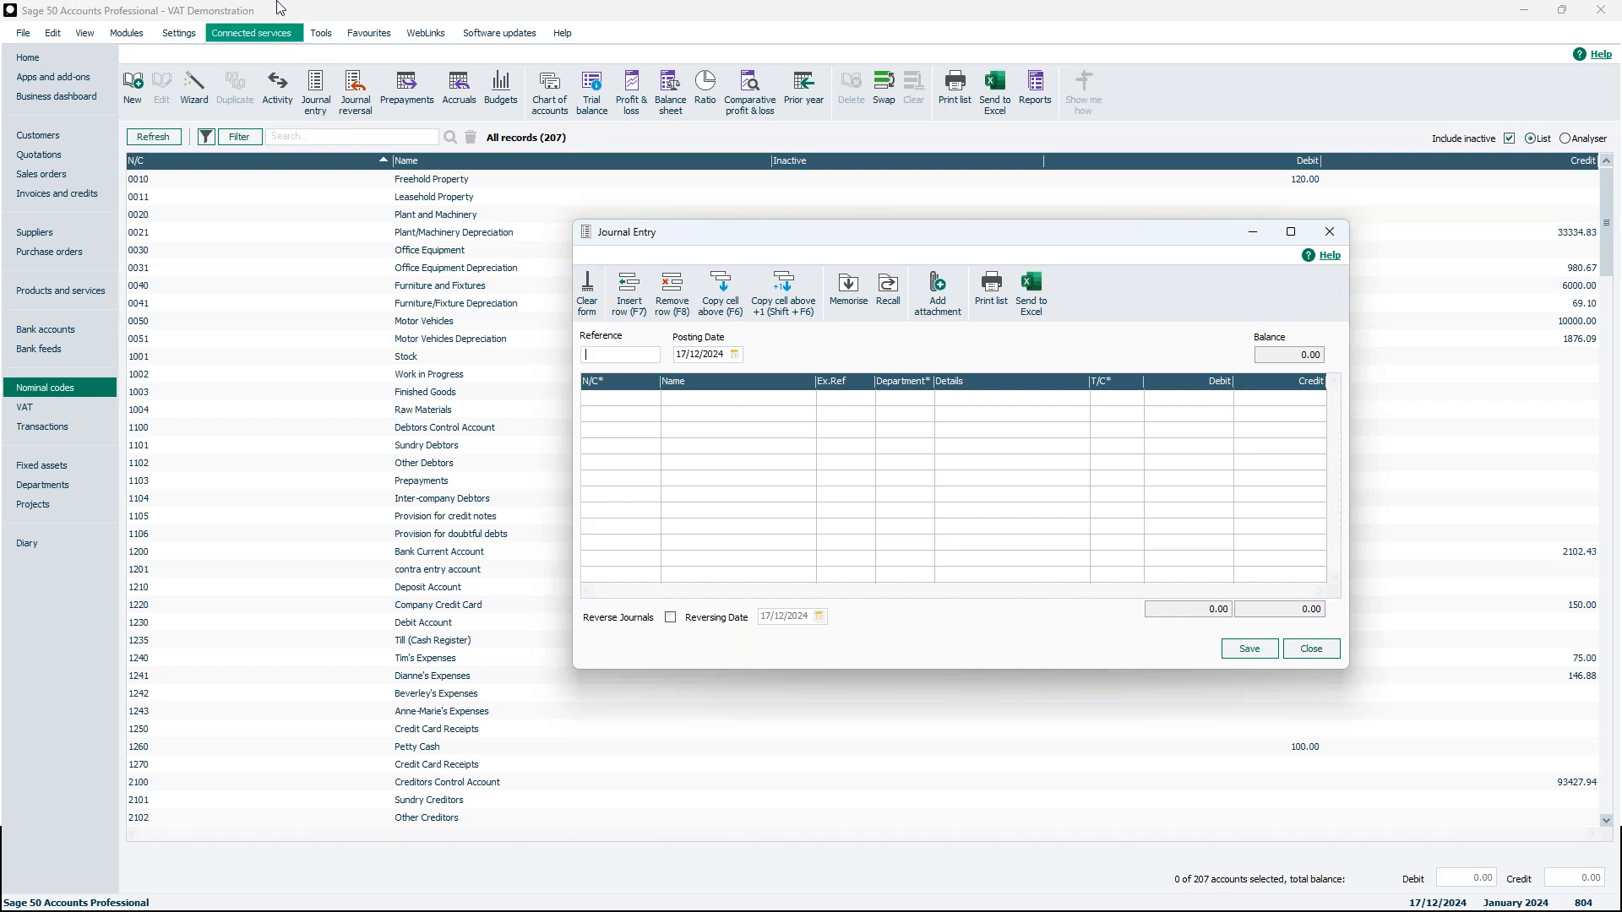
left_click(896, 306)
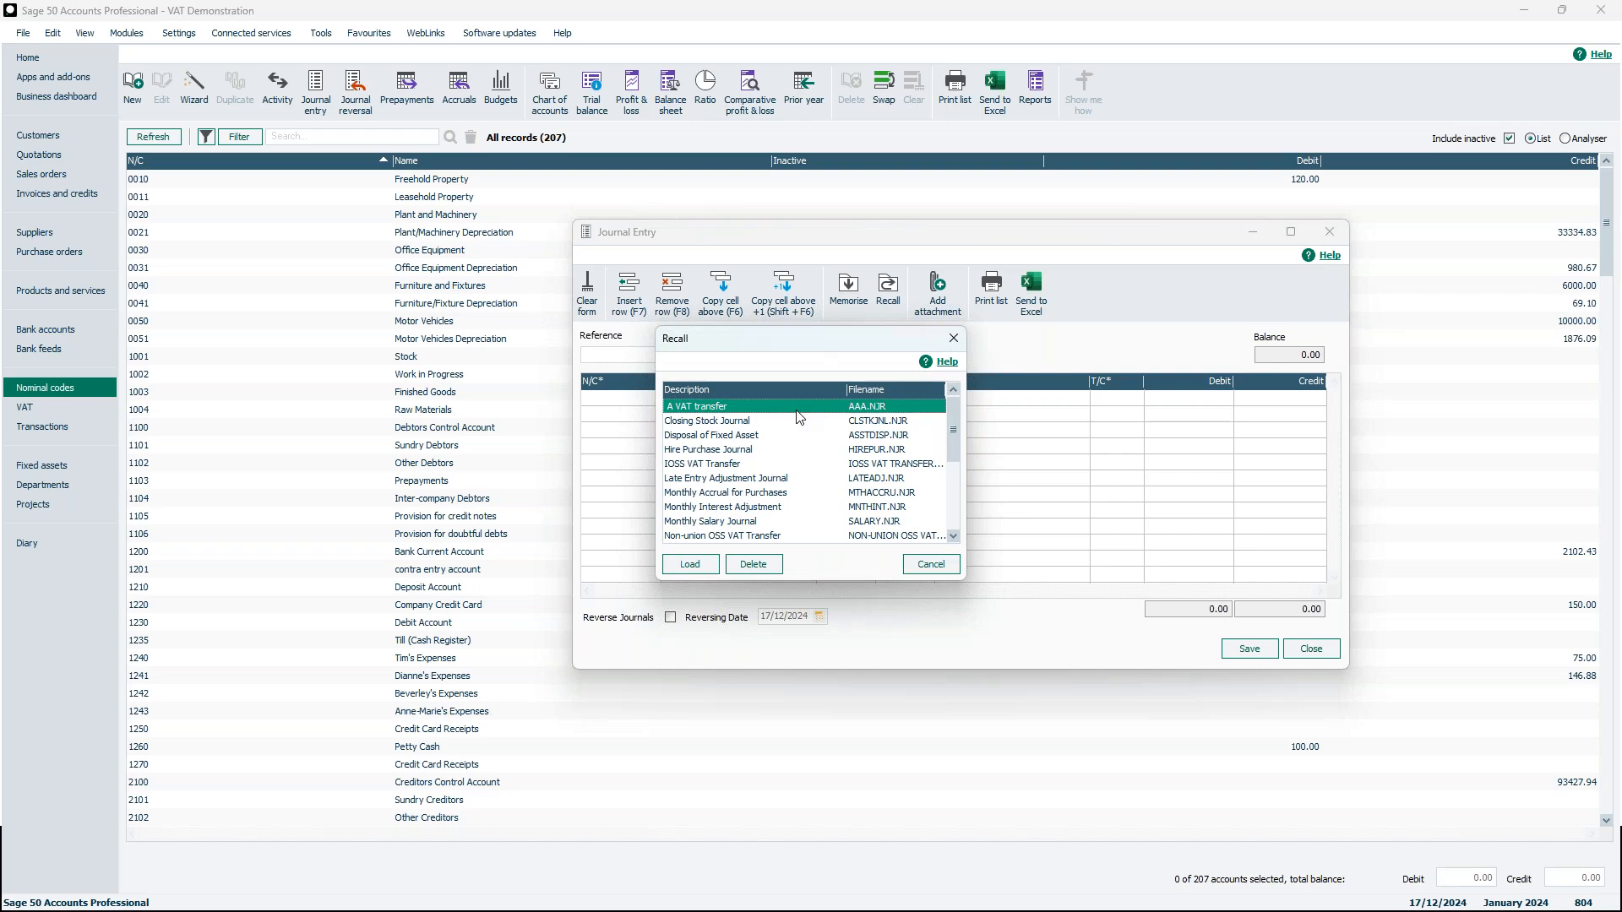
left_click(691, 565)
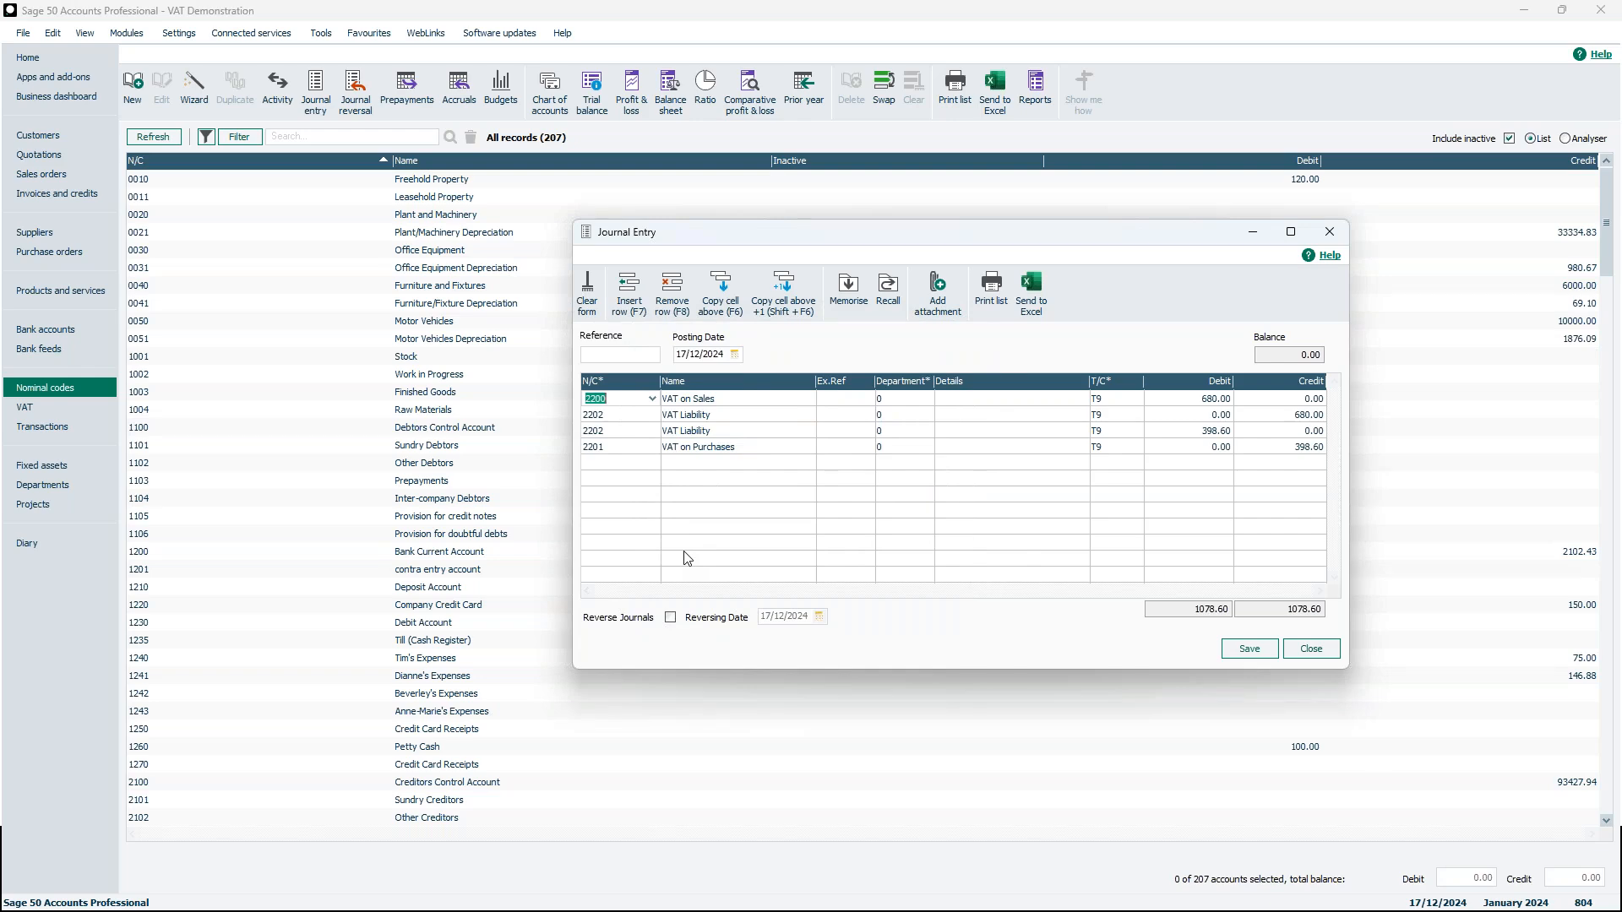
Set the journal's posting date to 31/12/2024, then close the journal without saving it
left_click(735, 354)
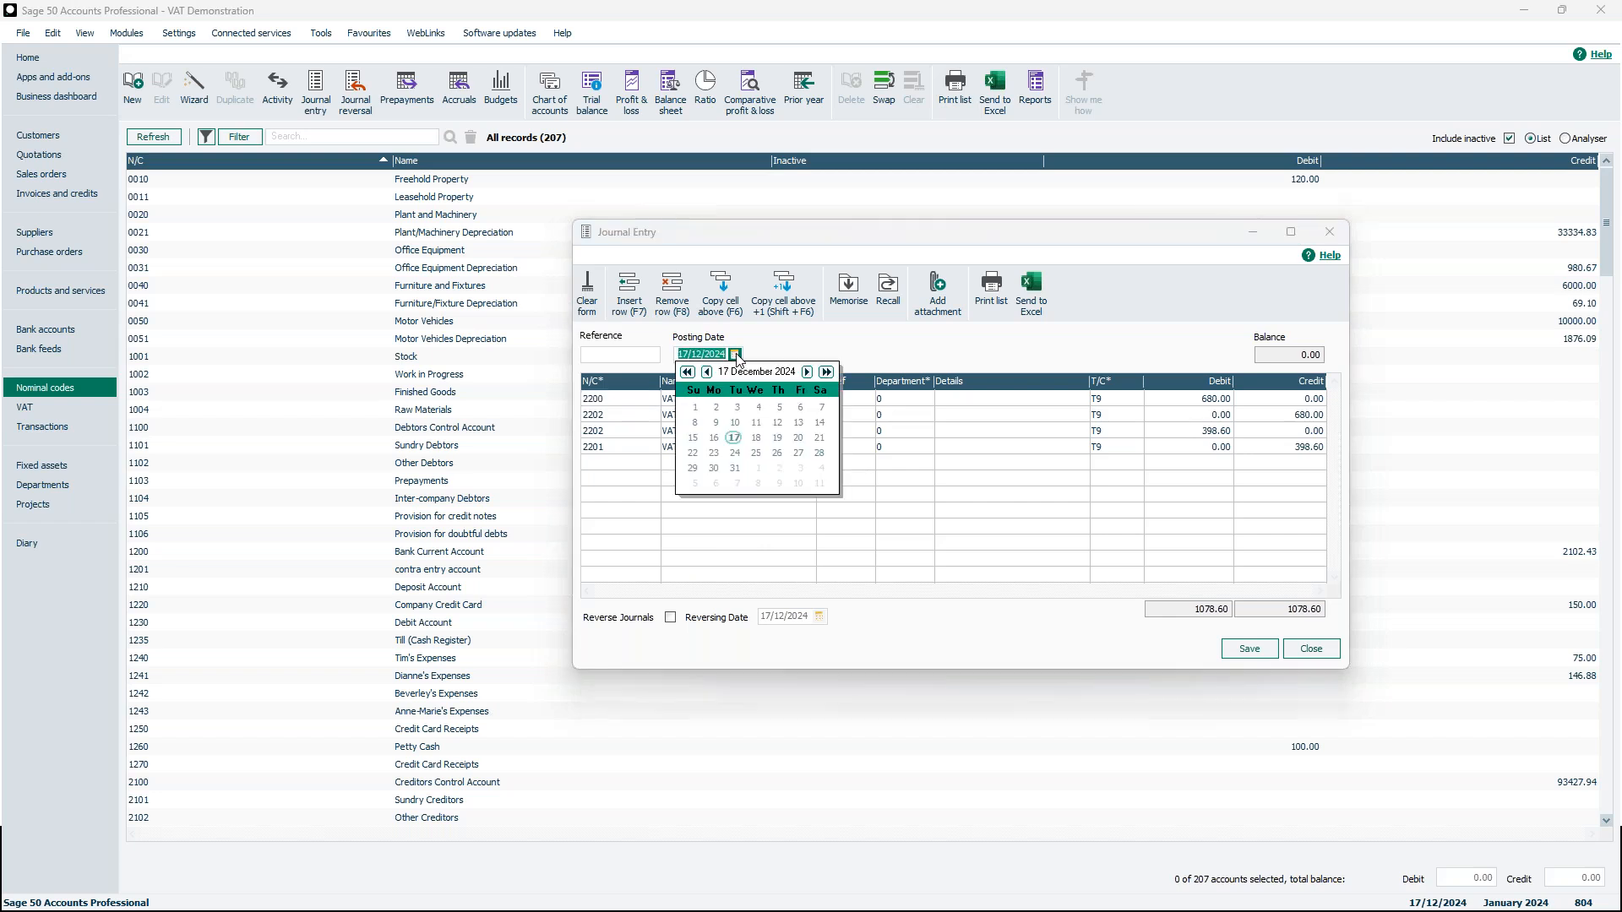
left_click(733, 468)
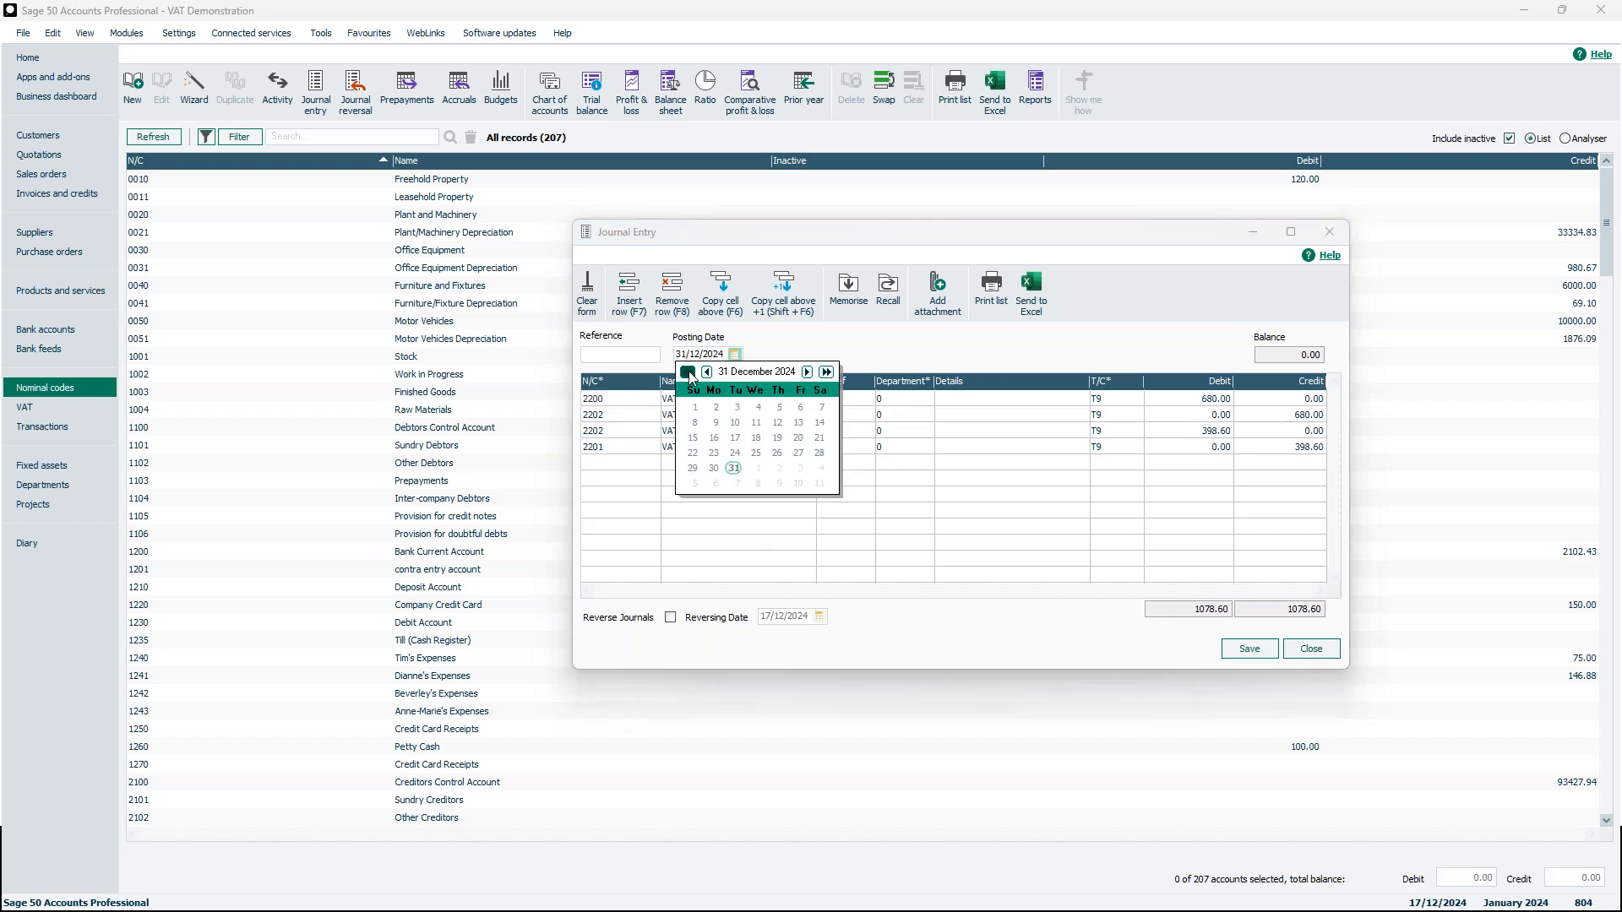
left_click(764, 349)
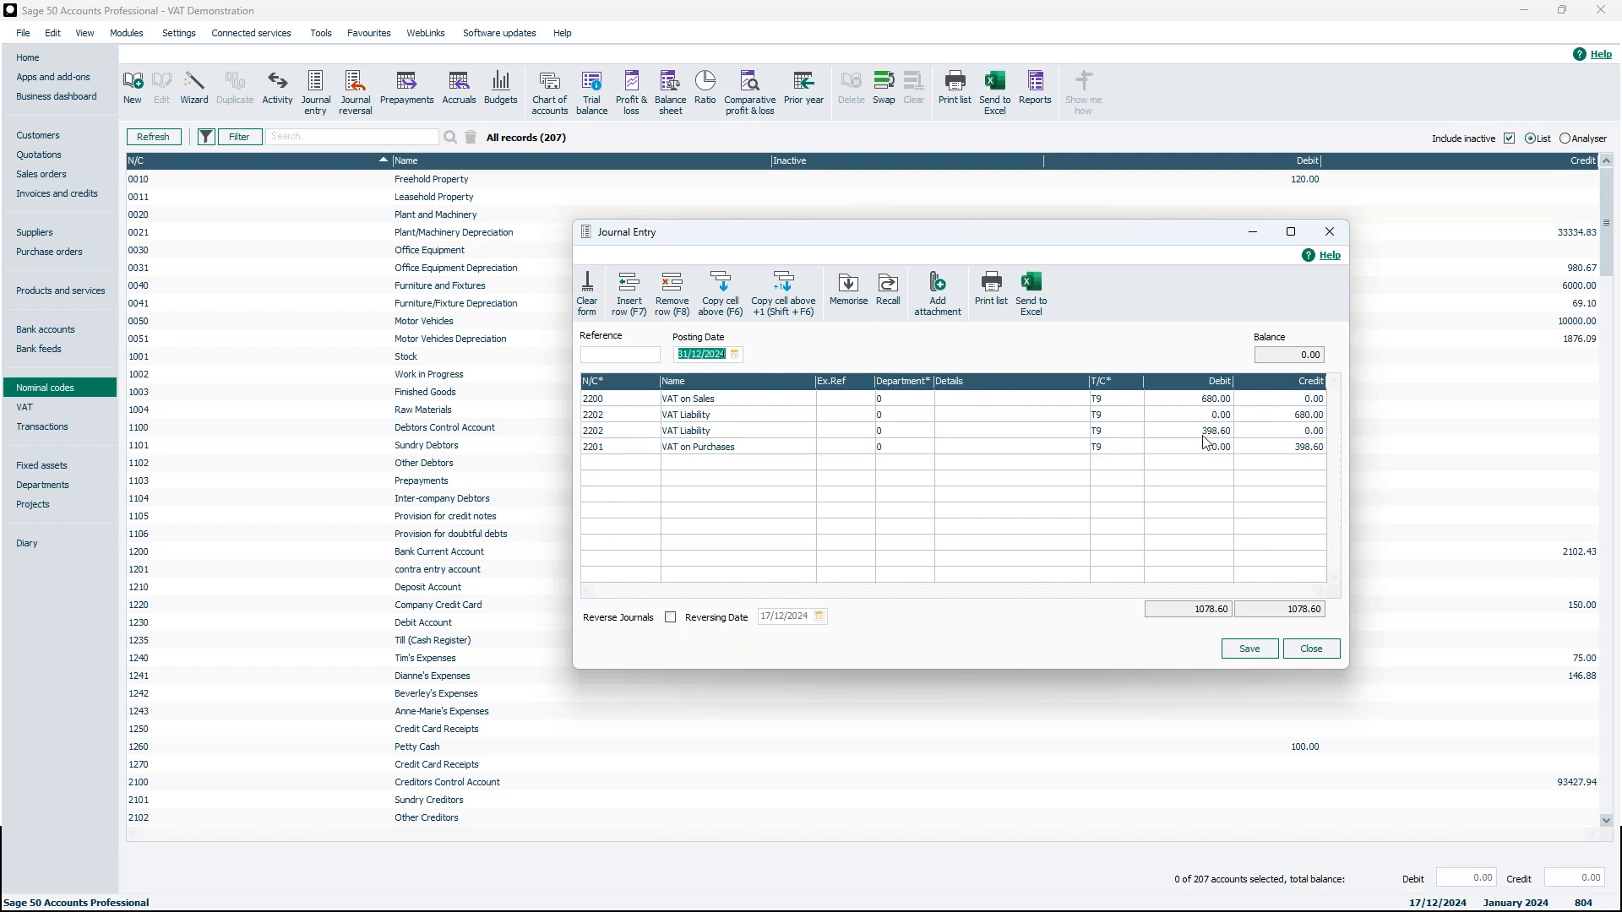
left_click(1331, 237)
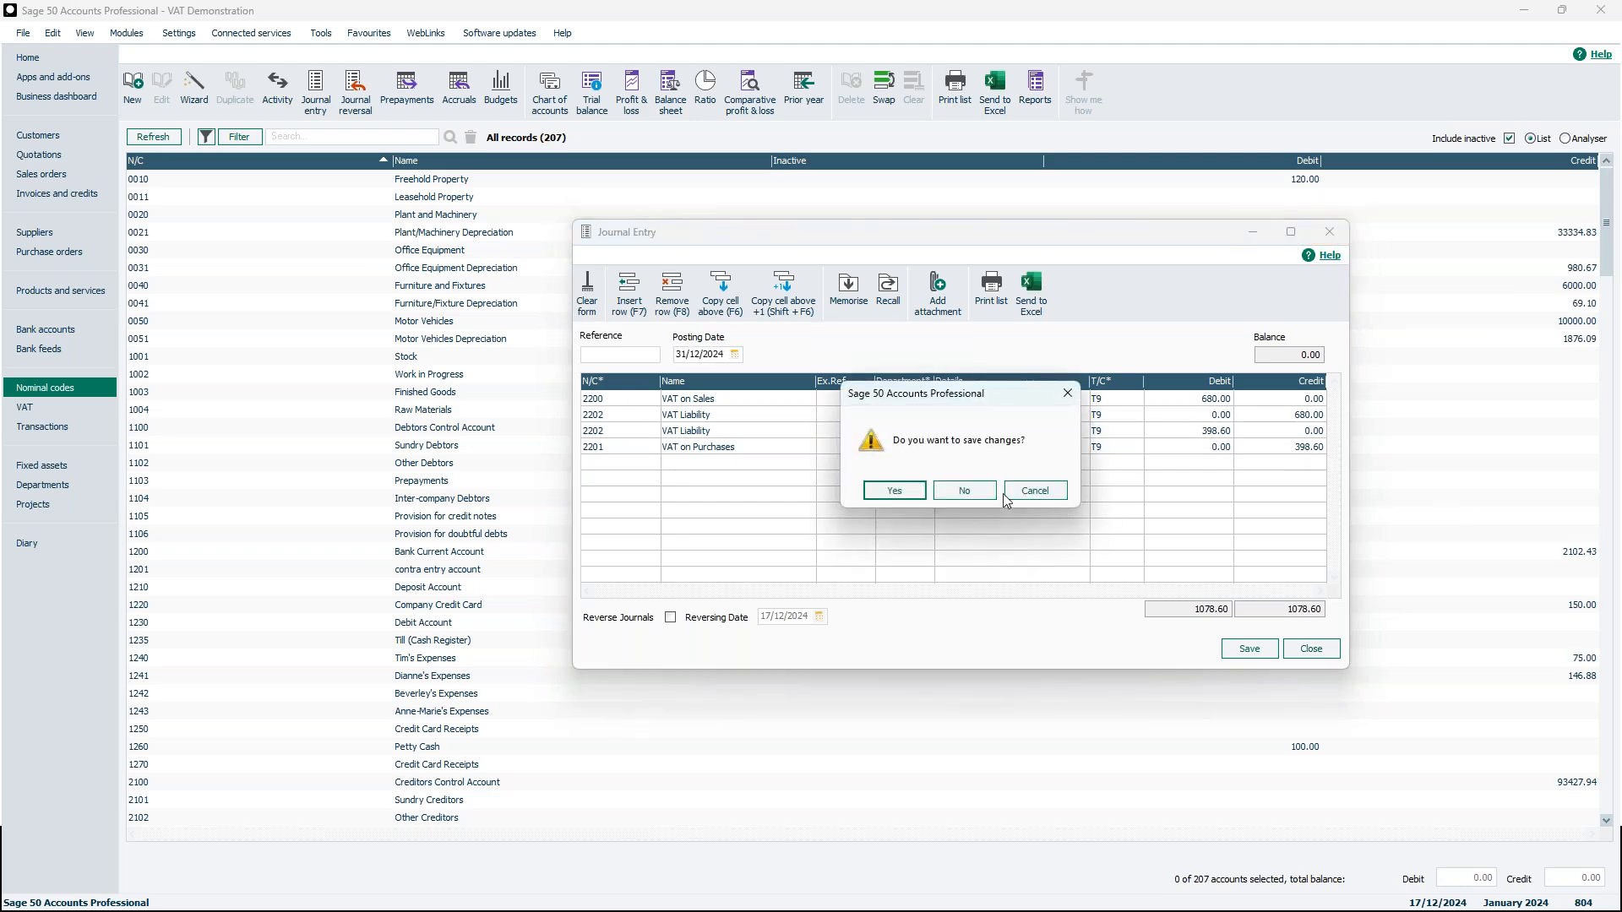
left_click(963, 491)
Open VAT return 19 for 01/10/2024 - 31/12/2024, post its VAT transfer journal, and close the return
left_click(25, 409)
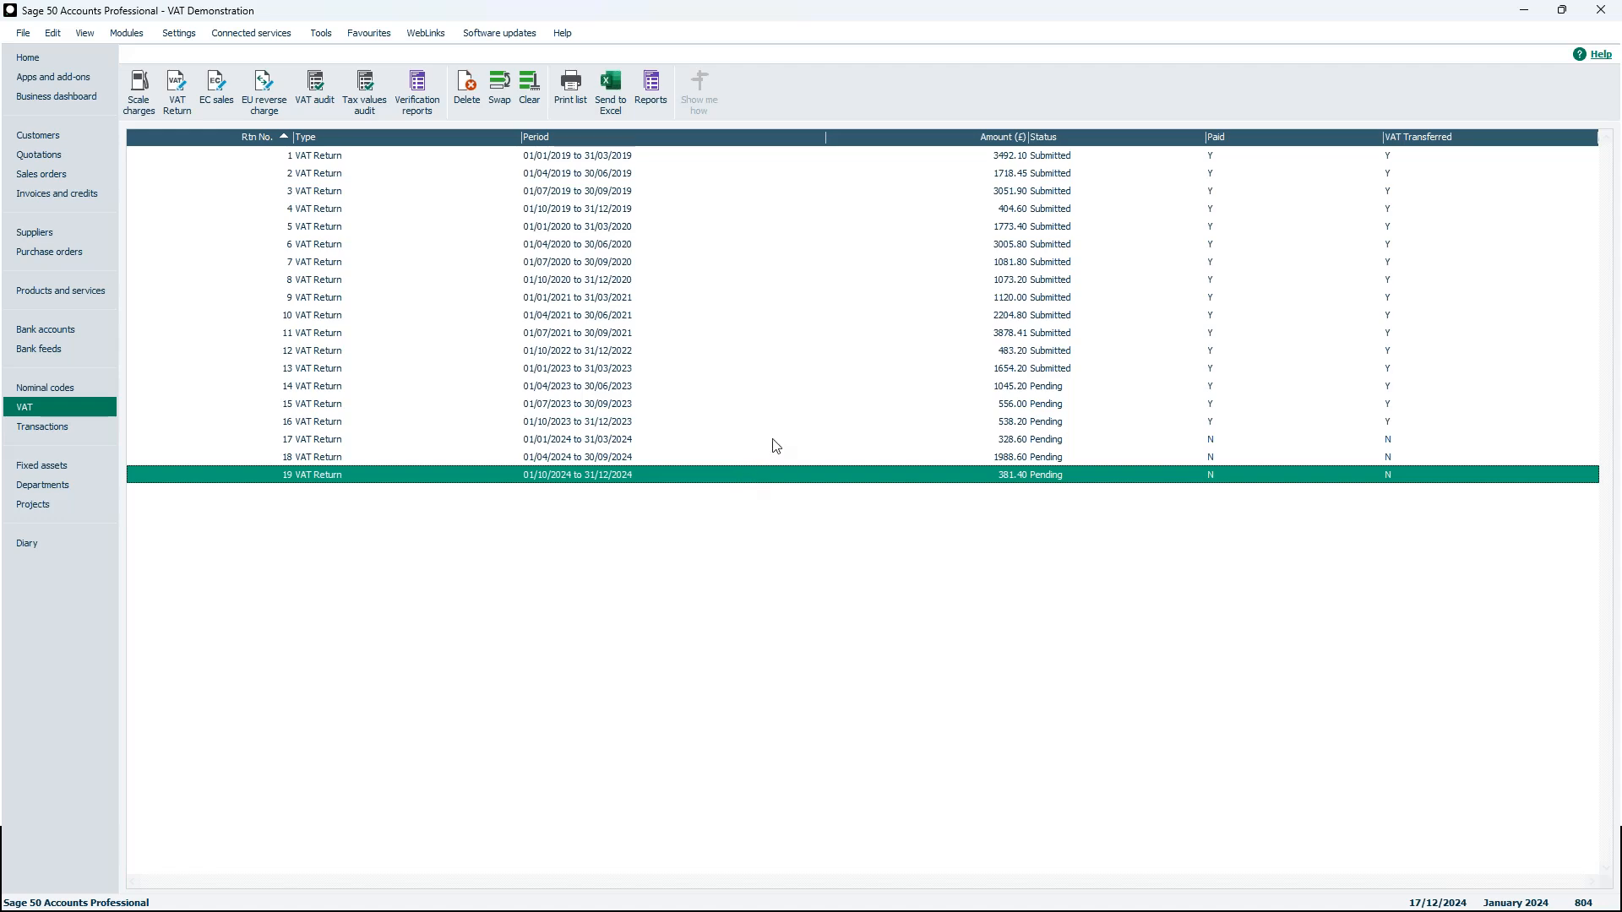
double_click(608, 478)
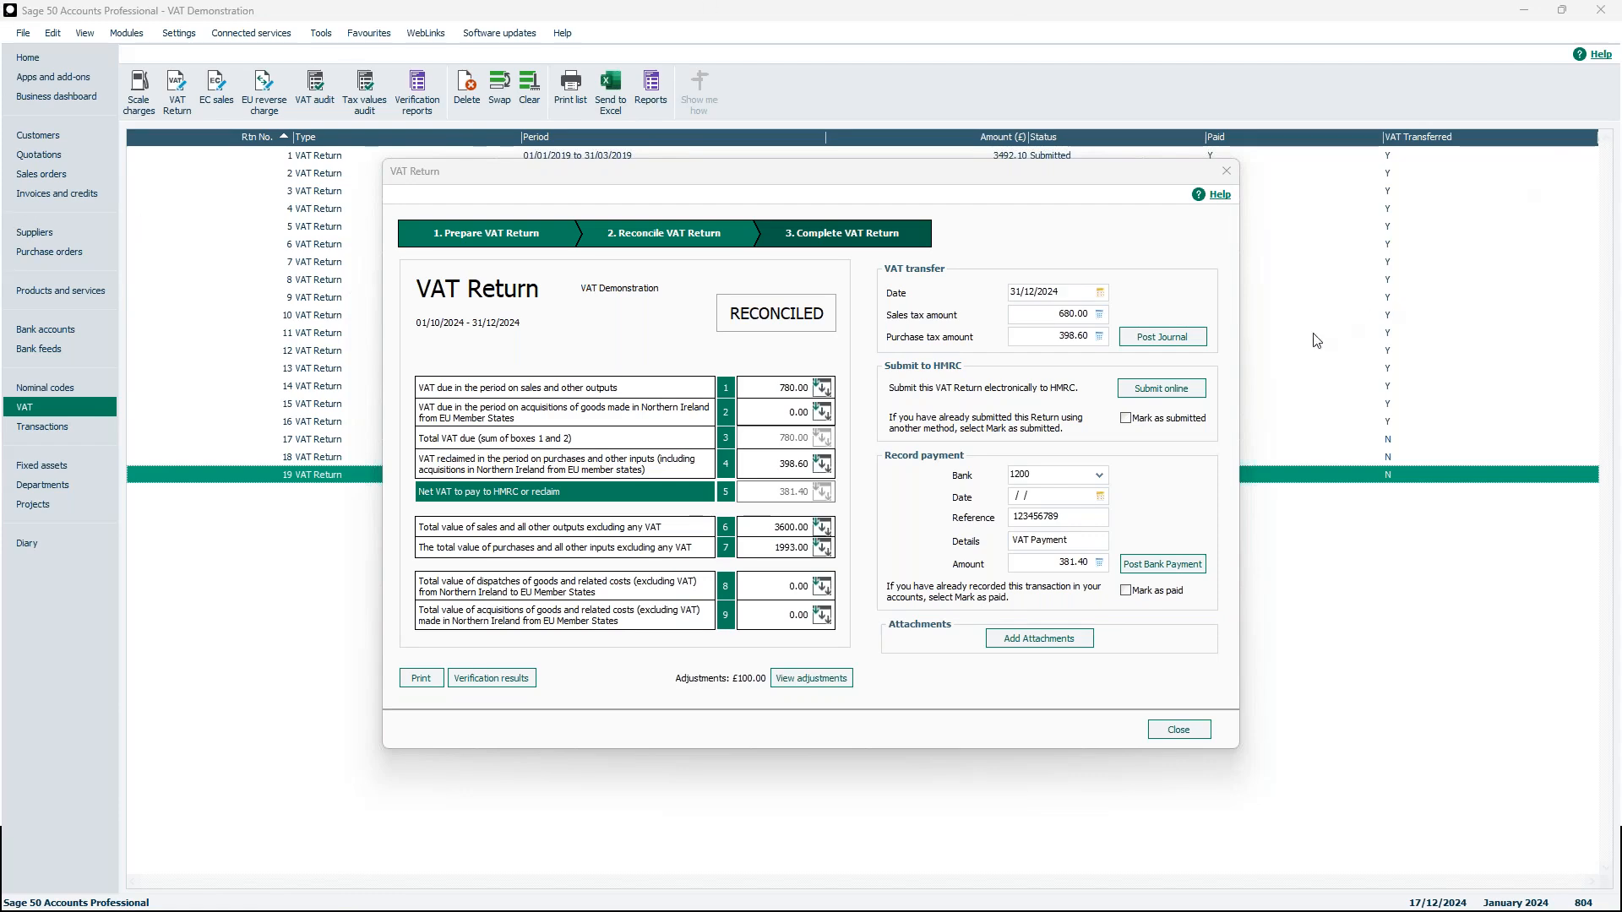
left_click(1191, 341)
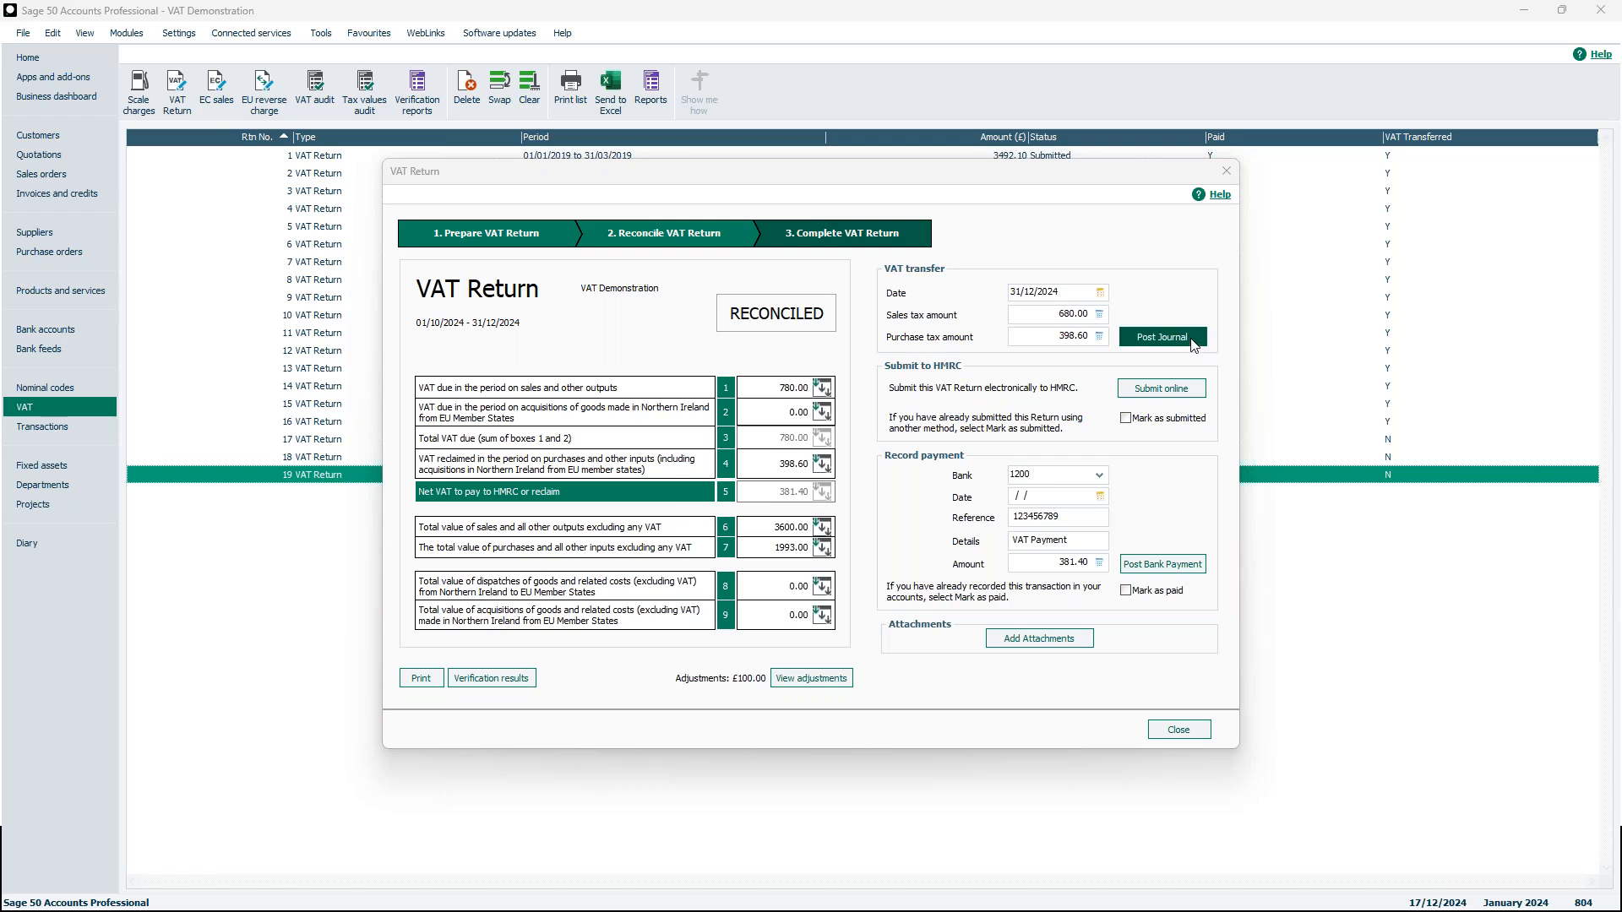
left_click(1184, 342)
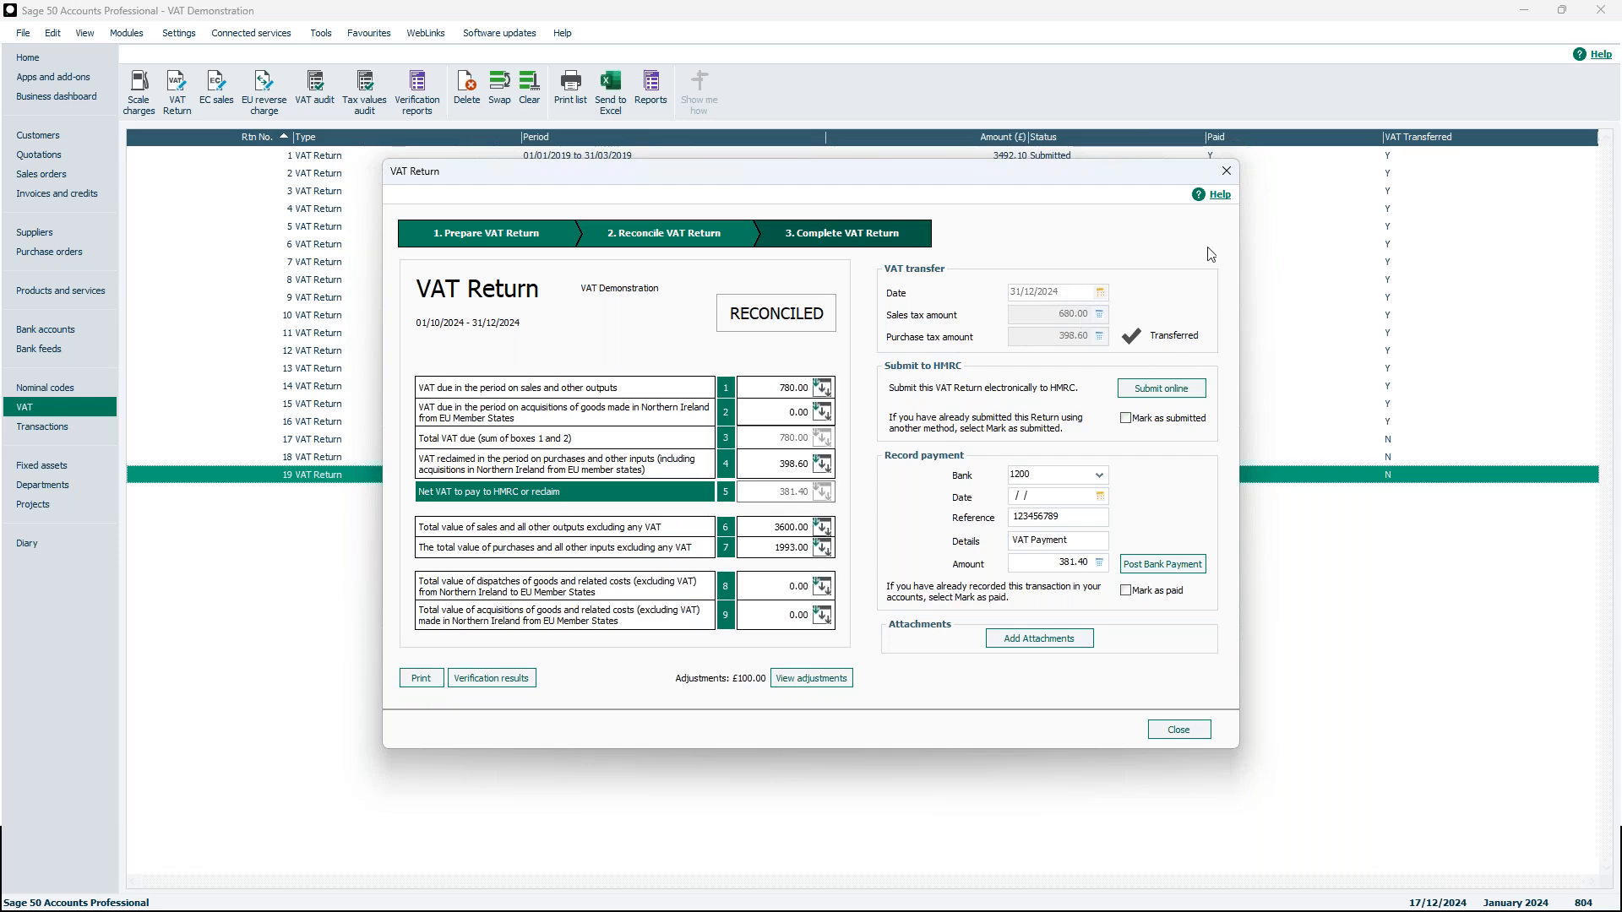
left_click(1179, 731)
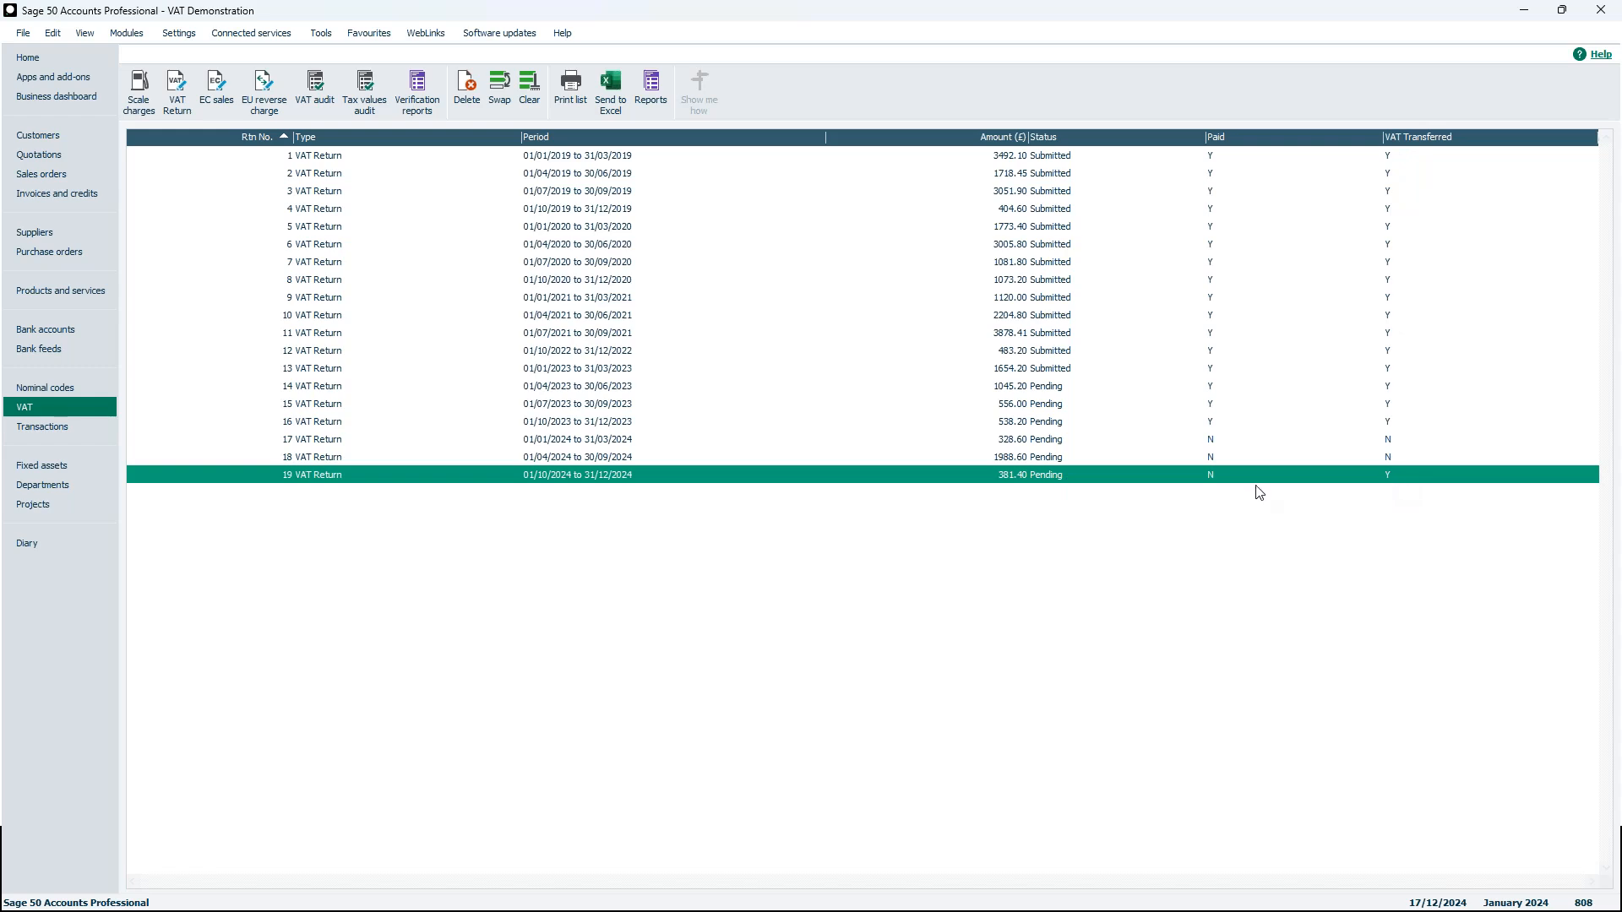
Reopen VAT return 19 to check its VAT transfer status, then close it
left_click(950, 479)
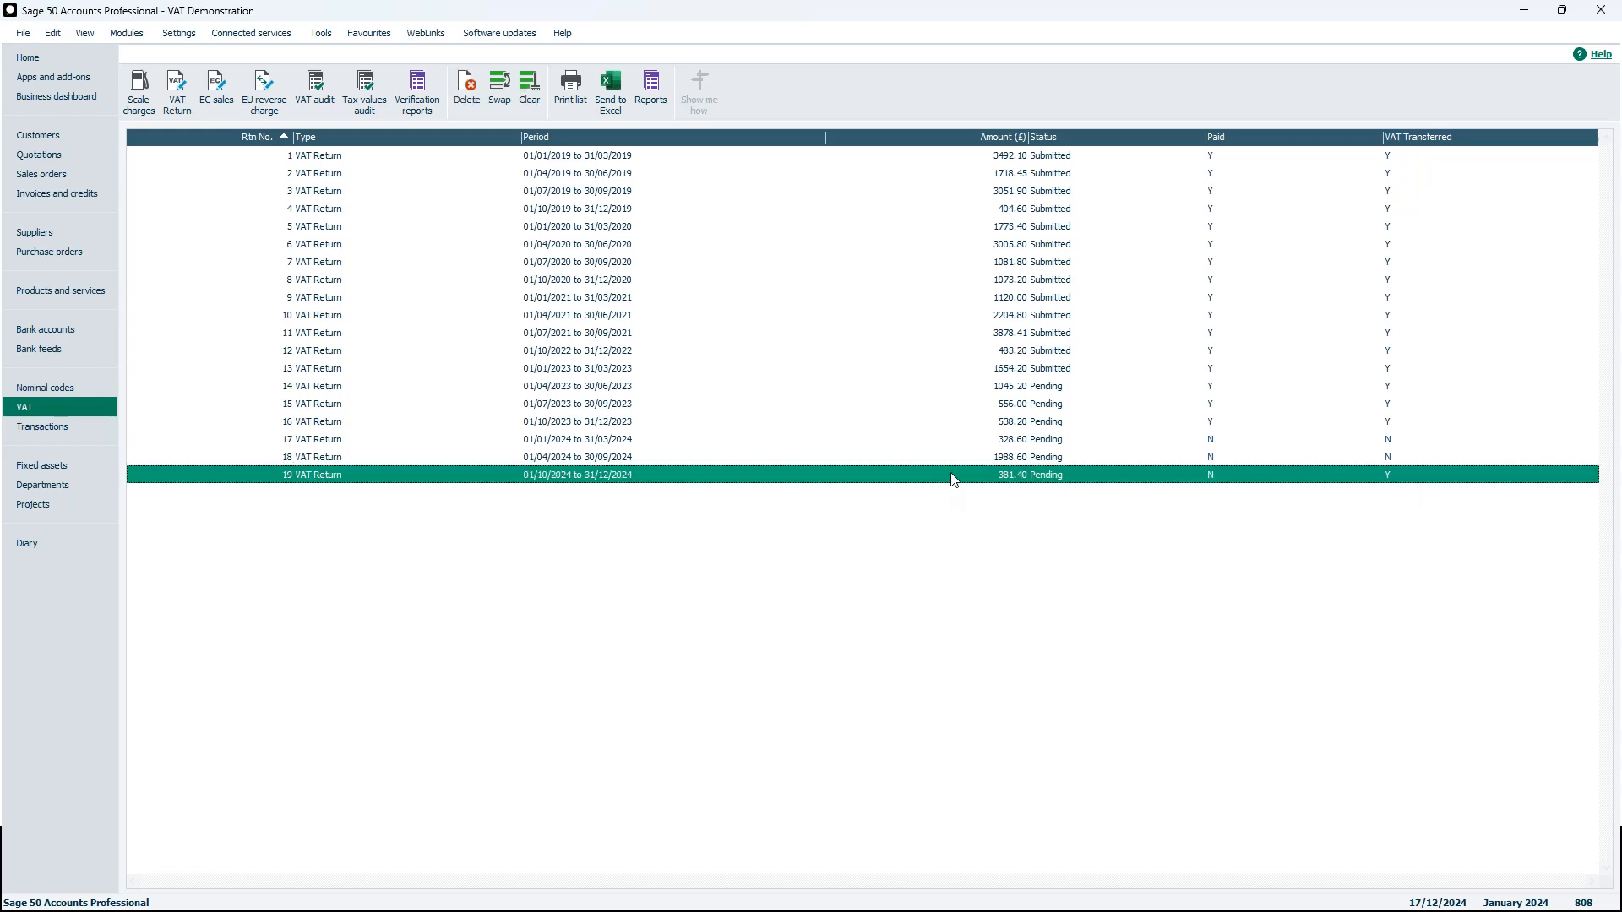
double_click(951, 478)
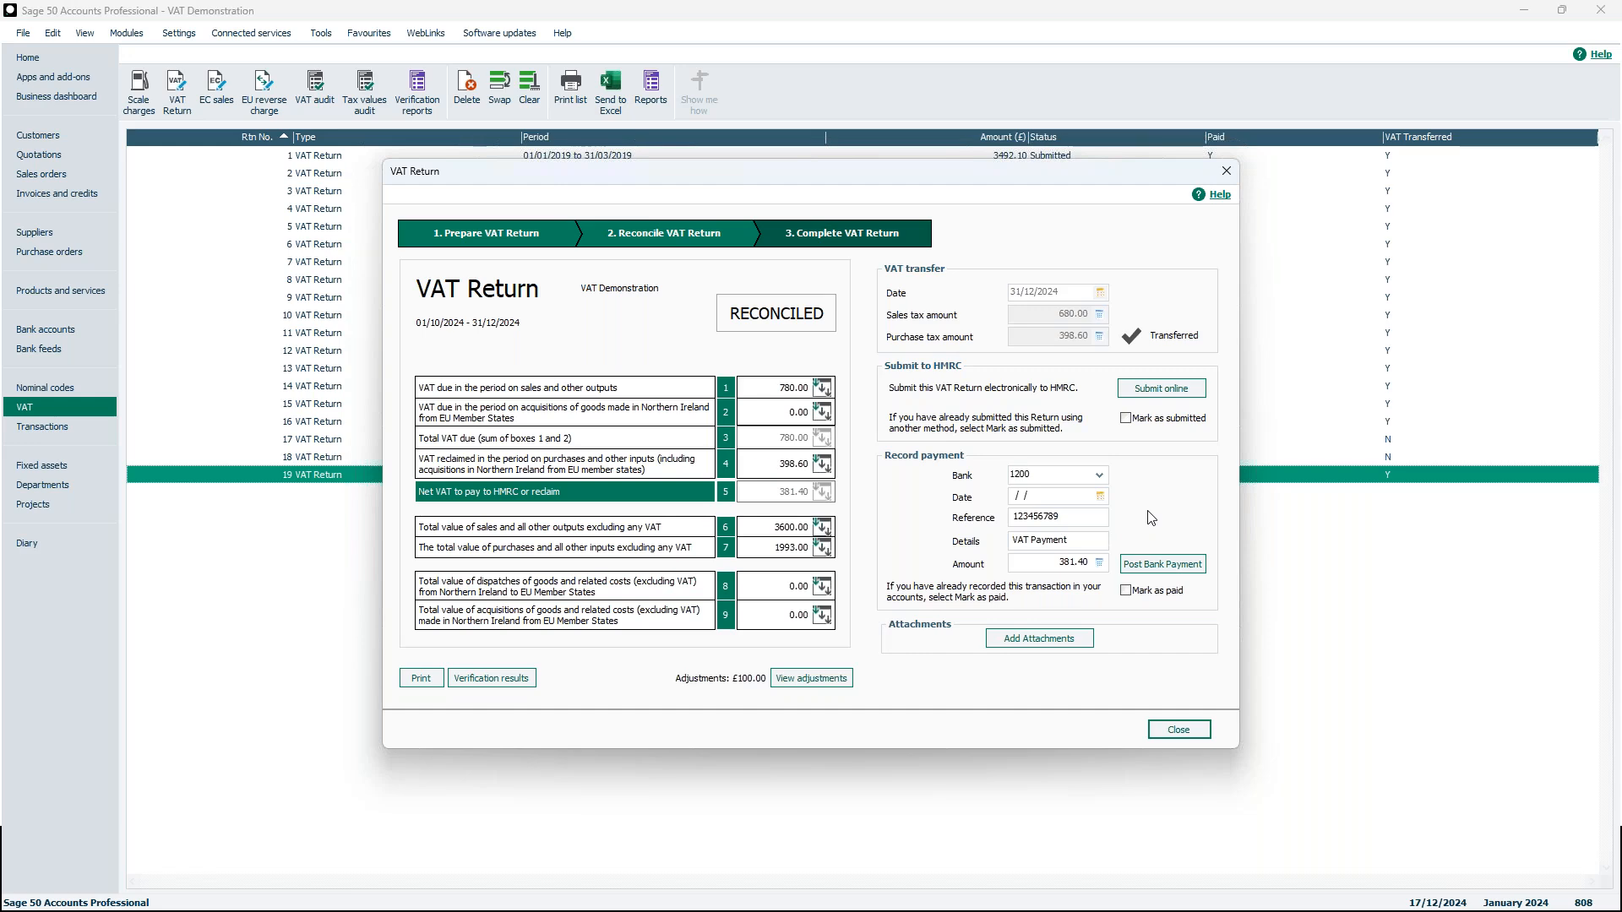
left_click(1226, 171)
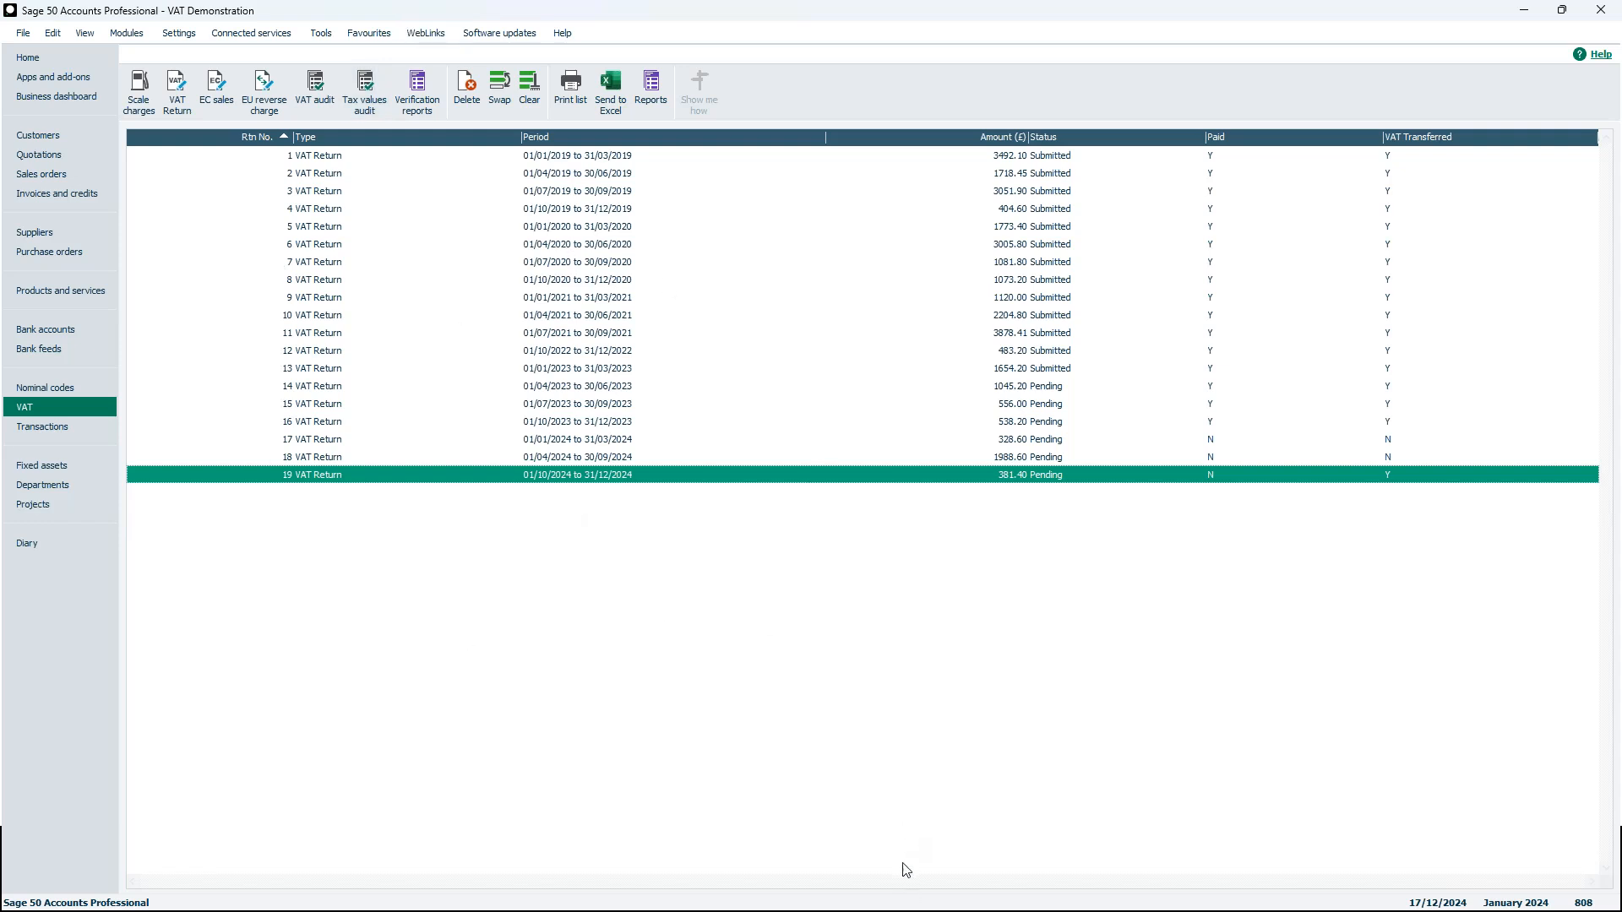
Switch to the other Sage window with the 'VAT demo - Incomplete VAT transfer' company
mouse_move(870, 895)
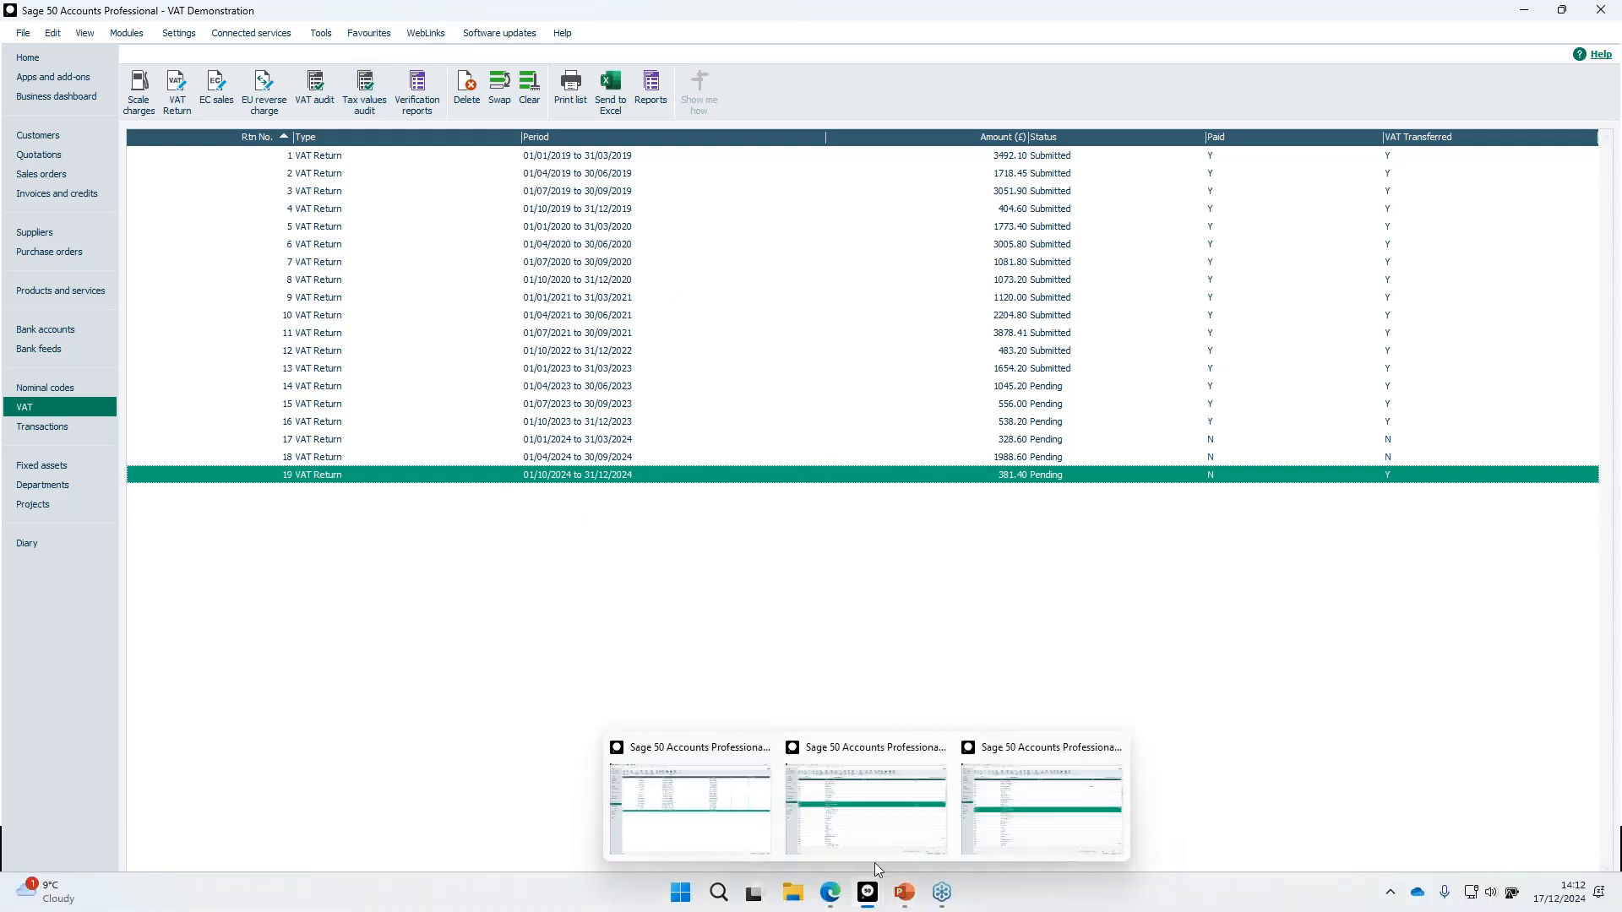
left_click(875, 834)
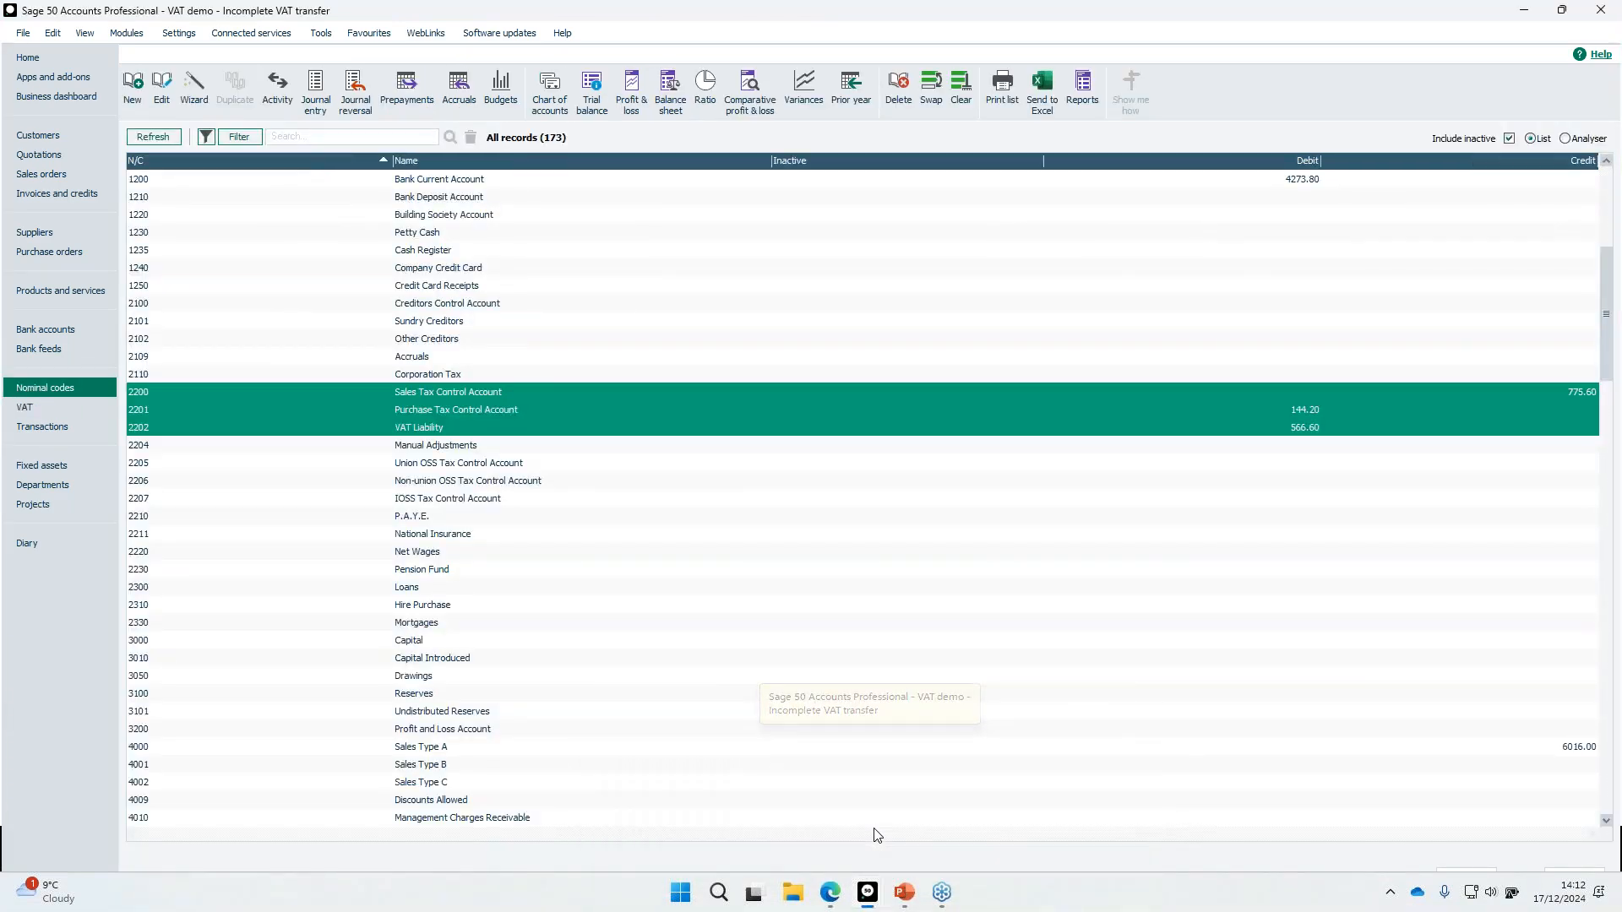
mouse_move(870, 899)
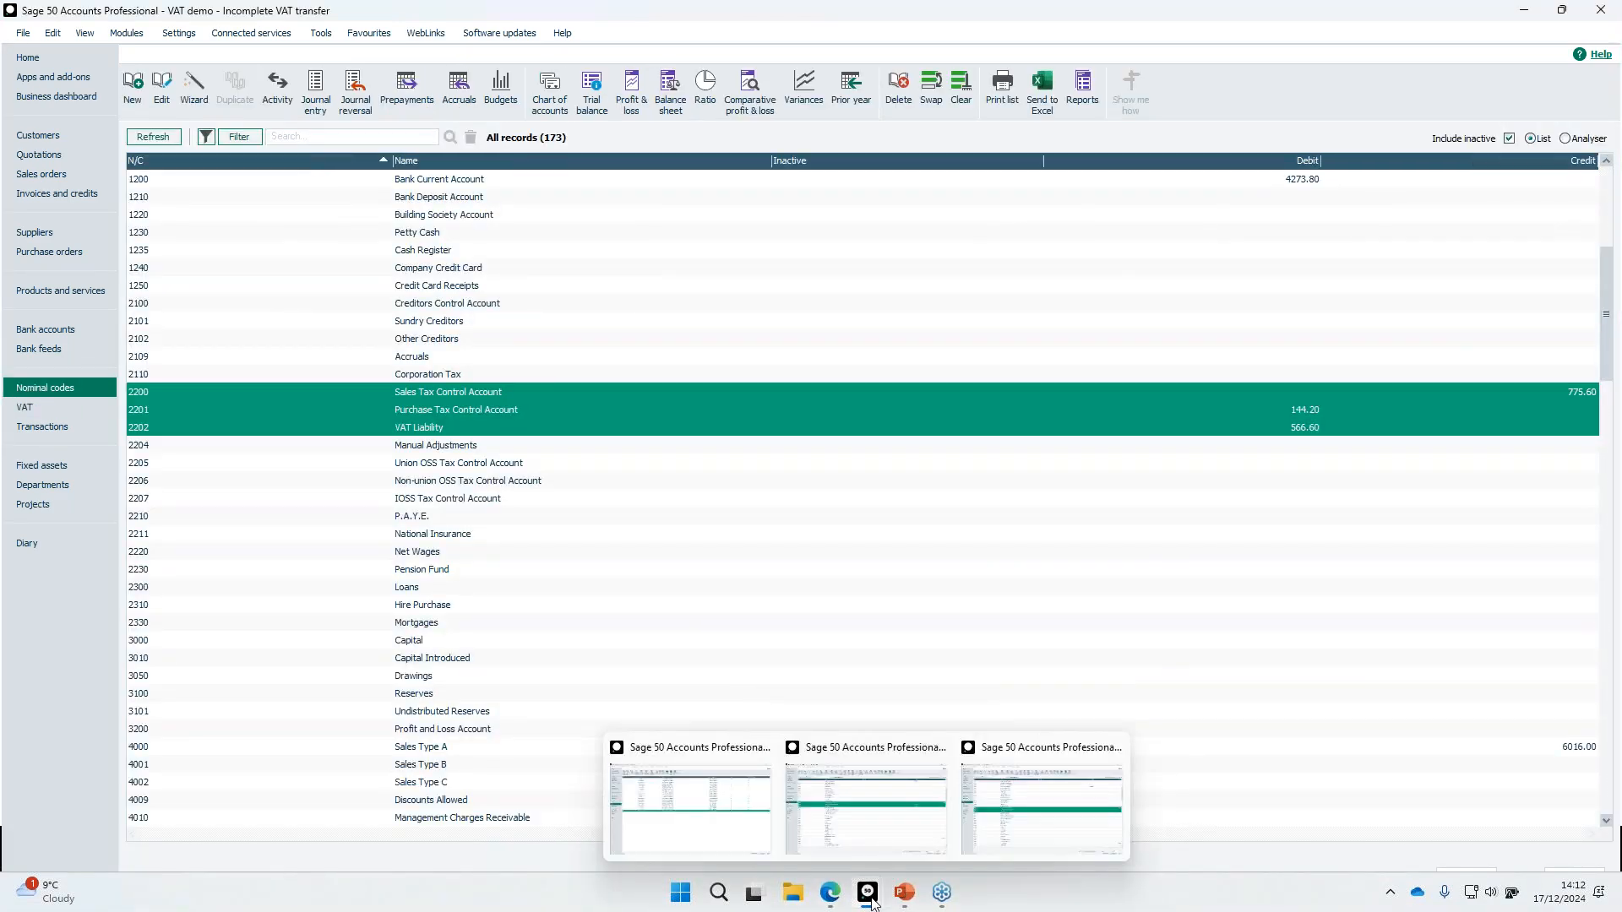
left_click(944, 683)
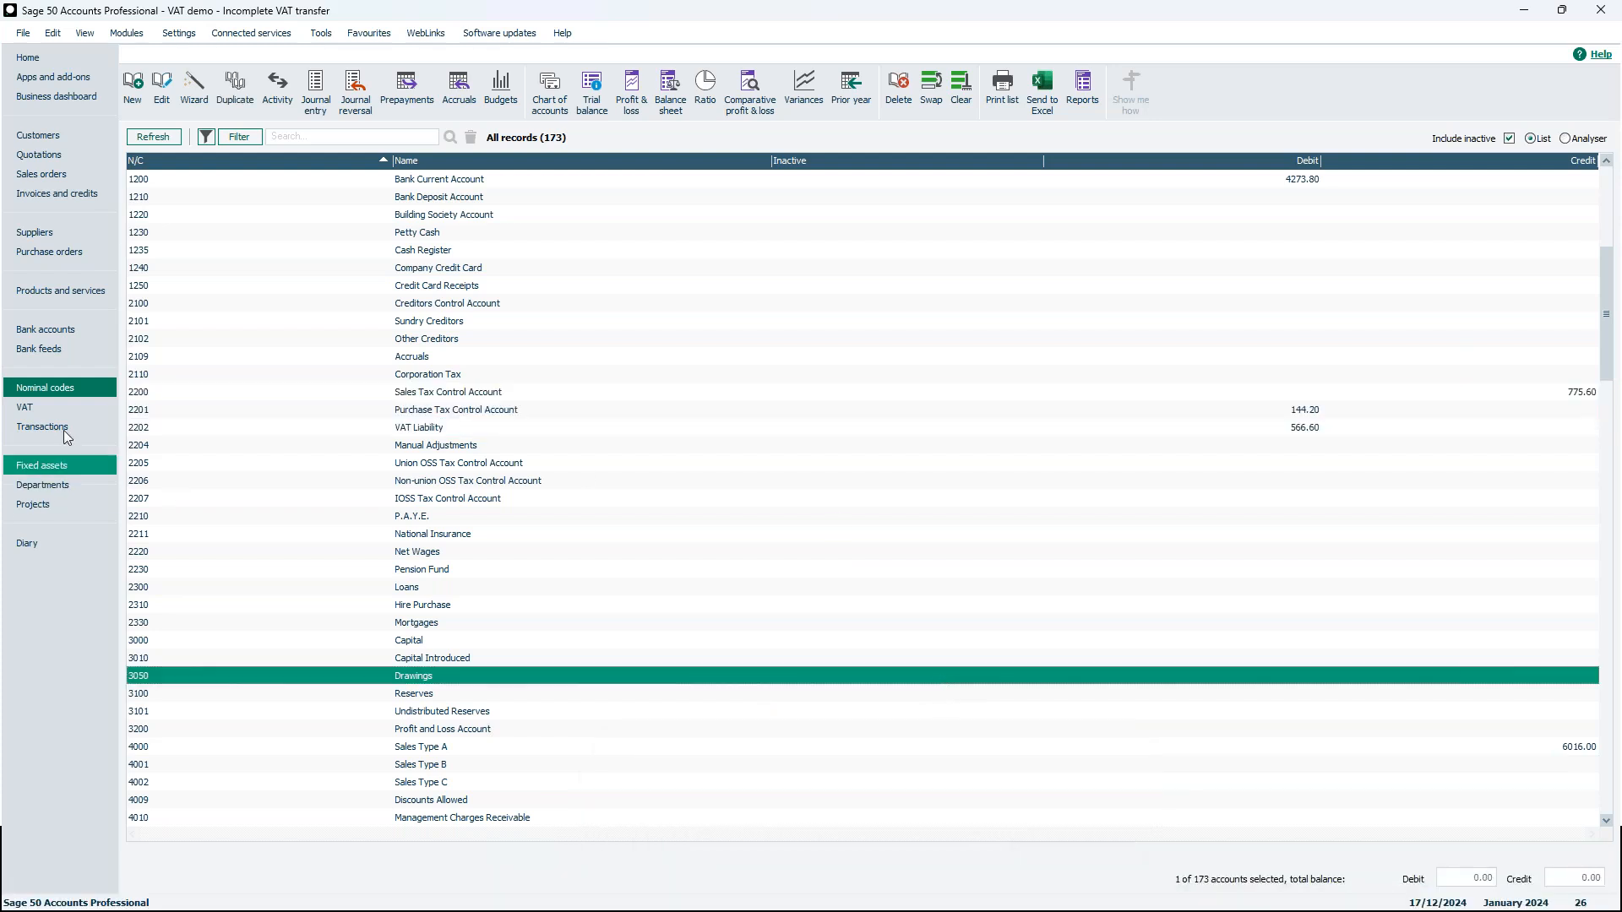
Check the VAT returns list, then select nominal accounts 2200, 2201 and 2202 to compare their balances
left_click(69, 409)
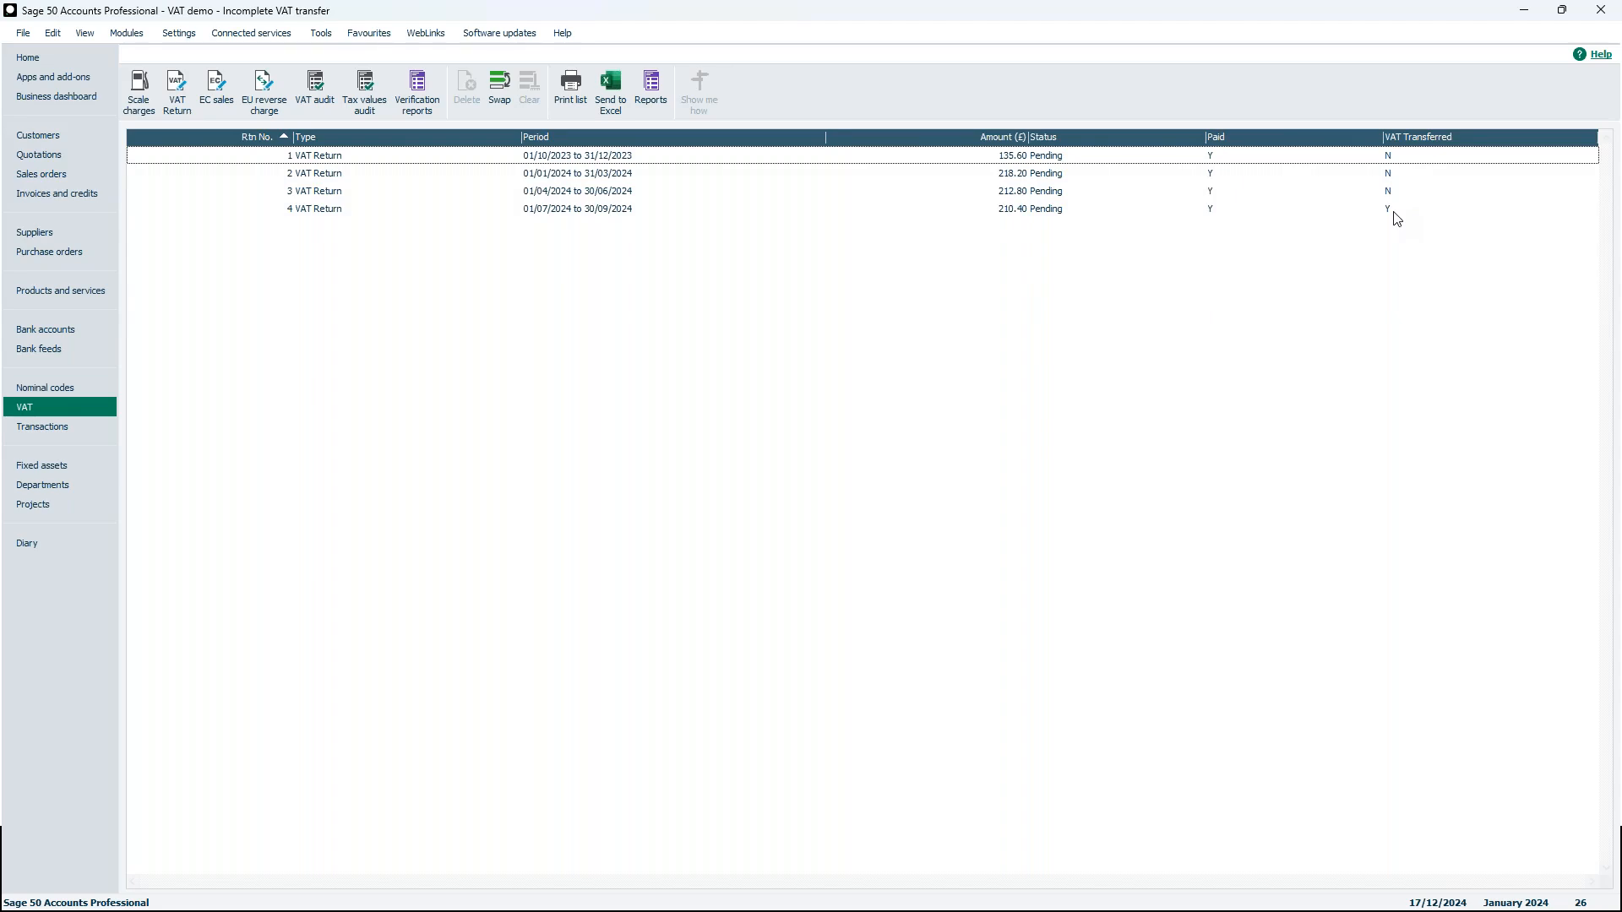
left_click(69, 388)
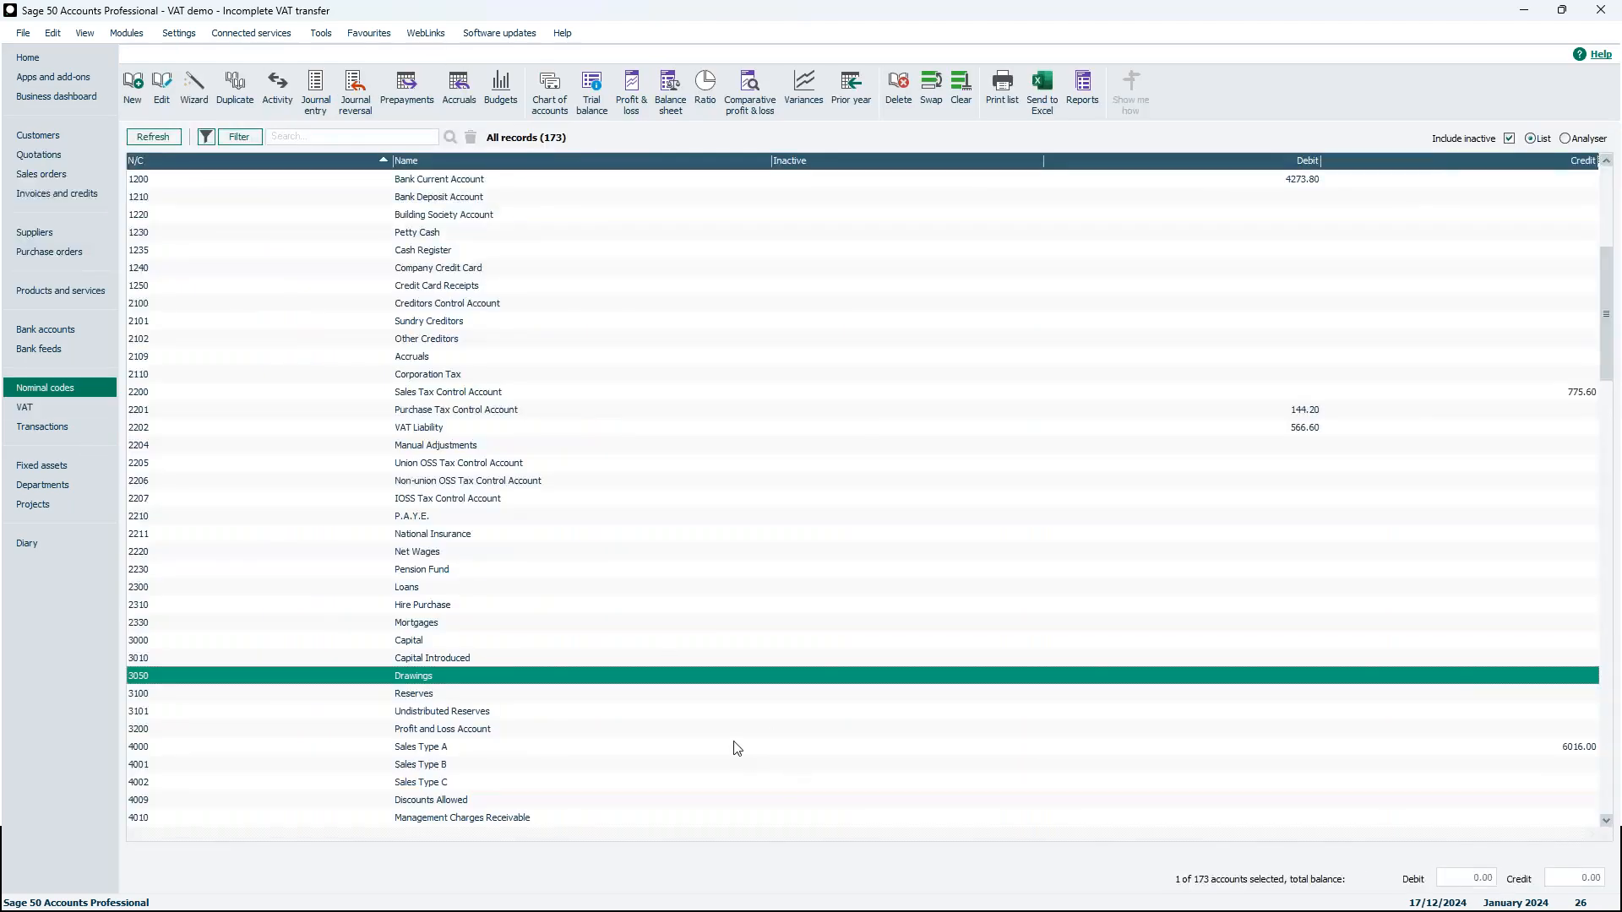
scroll(736, 748, "down", 2)
scroll(736, 748, "up", 7)
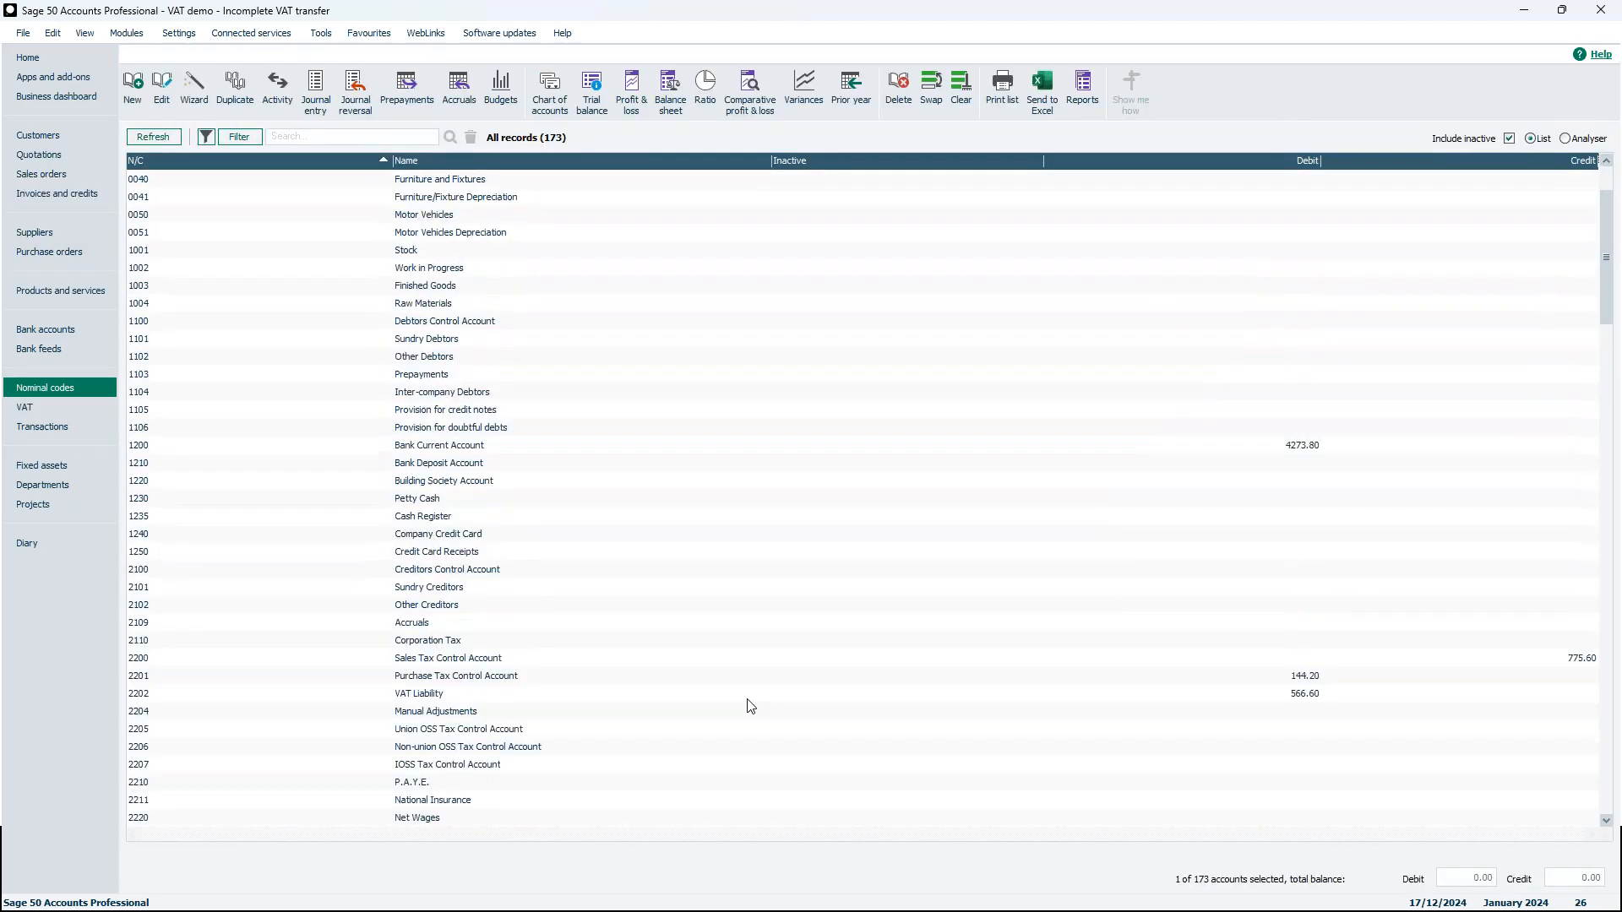
scroll(568, 716, "down", 1)
left_click(443, 661)
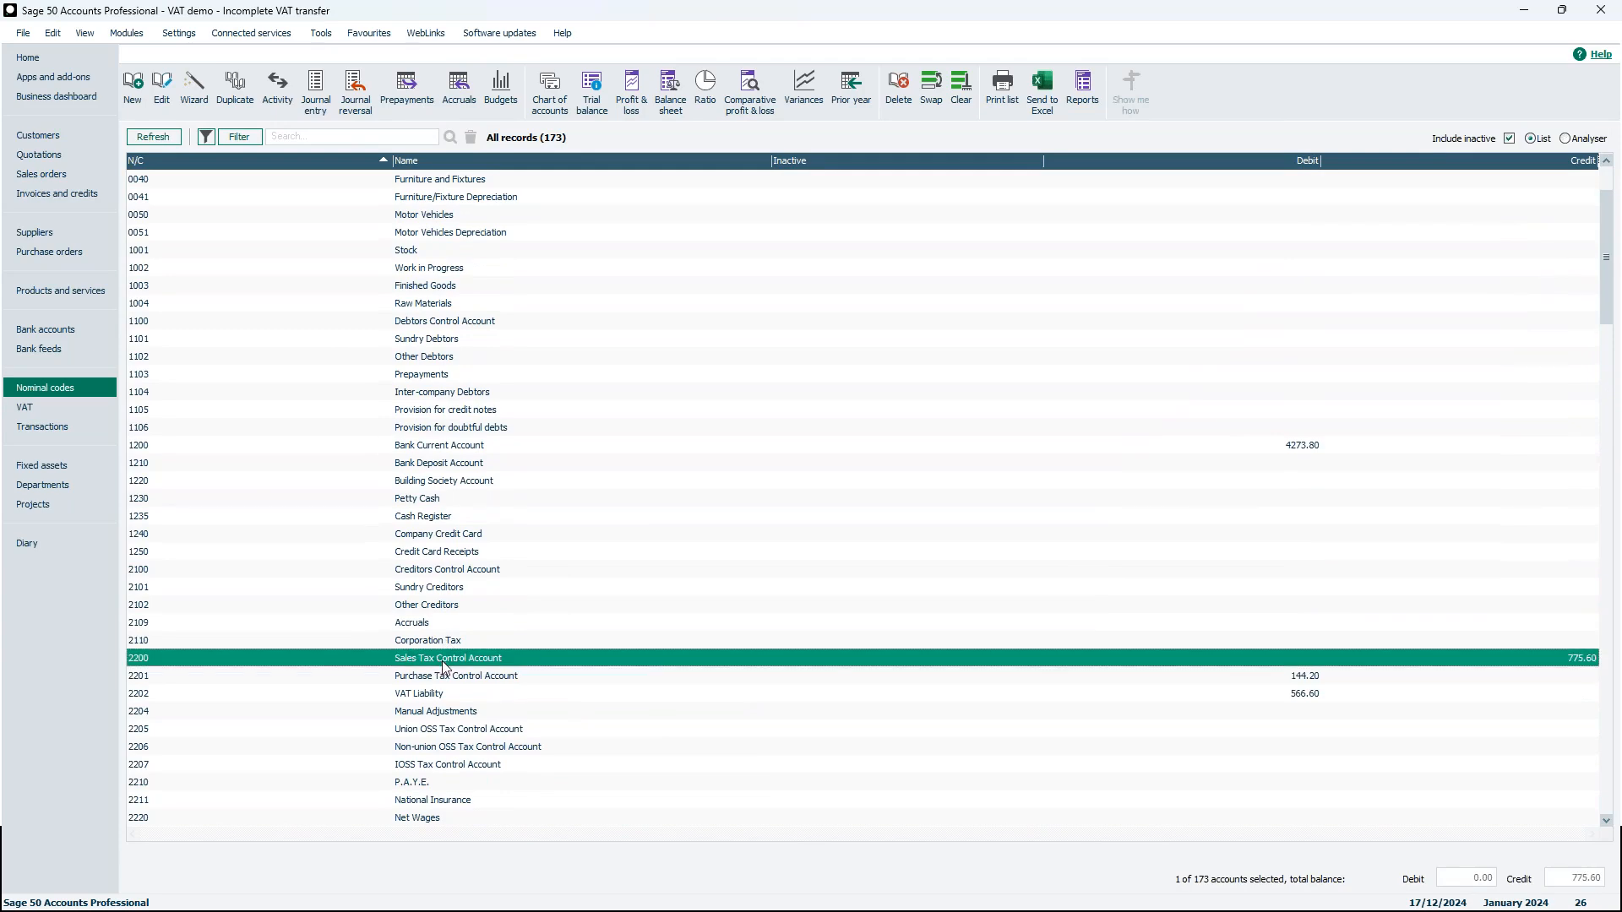
left_click(462, 682)
left_click(466, 661)
left_click_drag(466, 664, 452, 689)
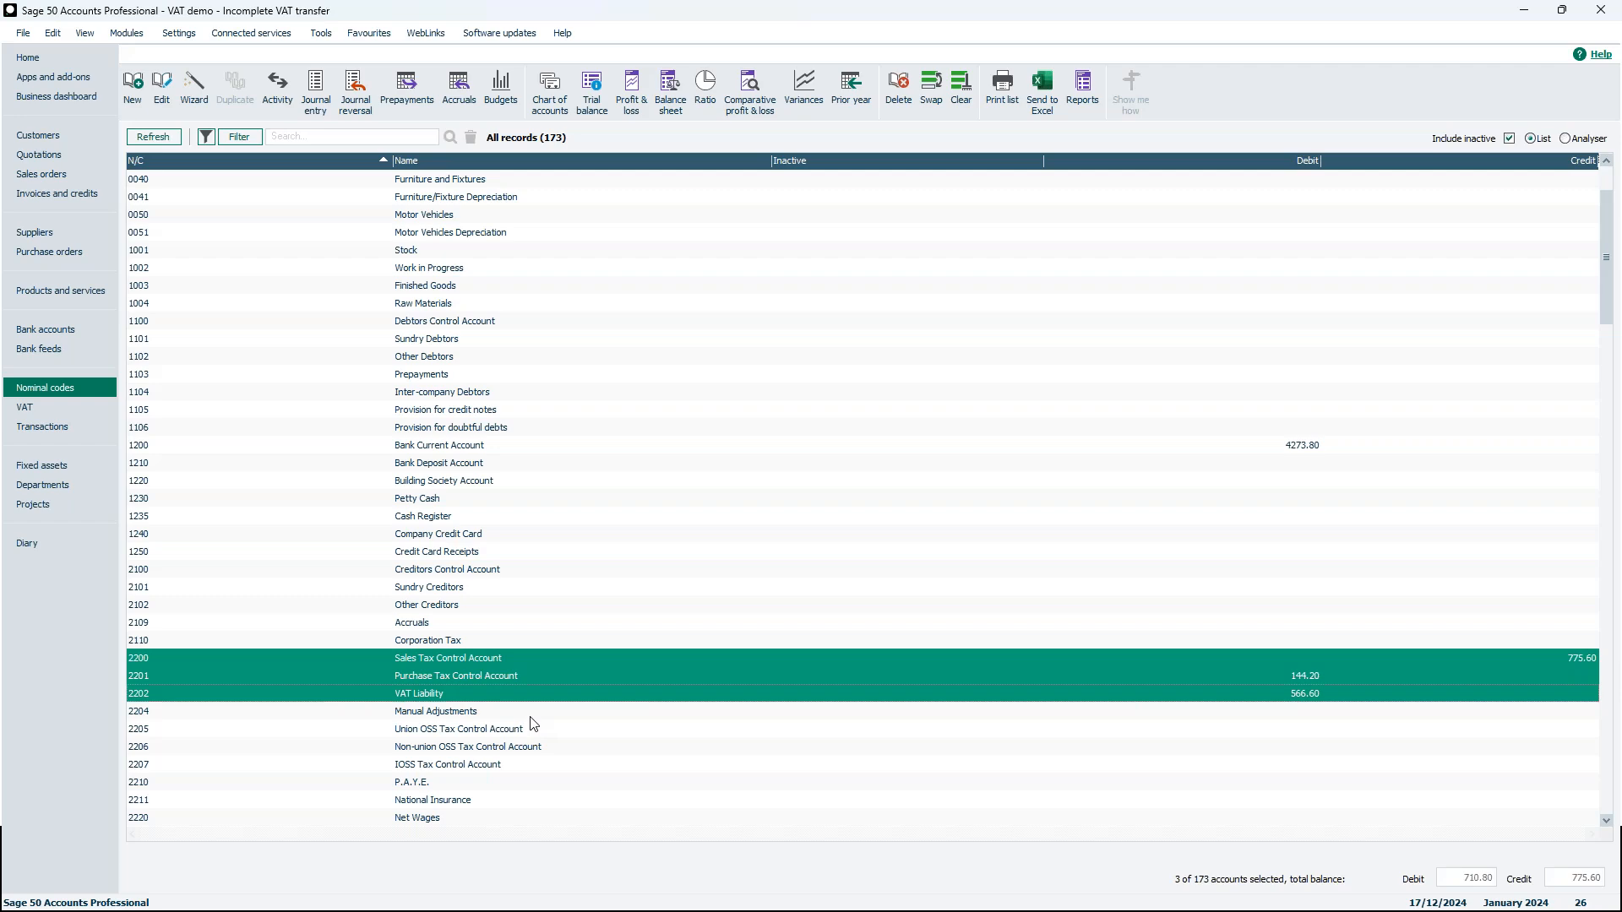
Switch to the 'VAT demo - VAT transfer complete' window and inspect accounts 2200 to 2202 and the VAT returns list
mouse_move(869, 908)
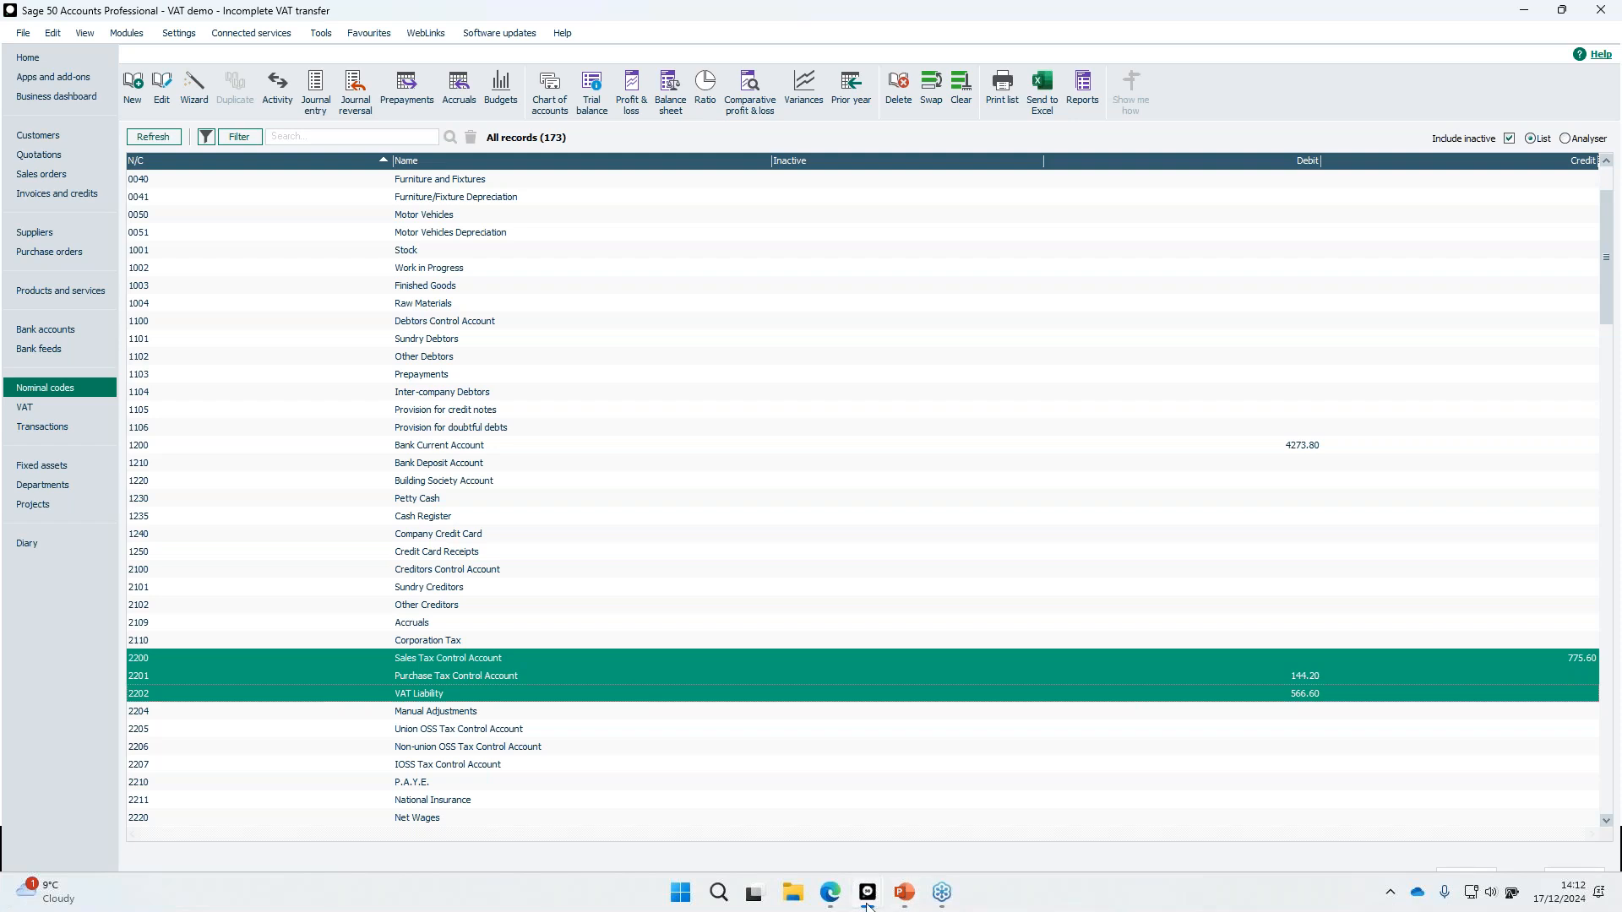
left_click(1066, 826)
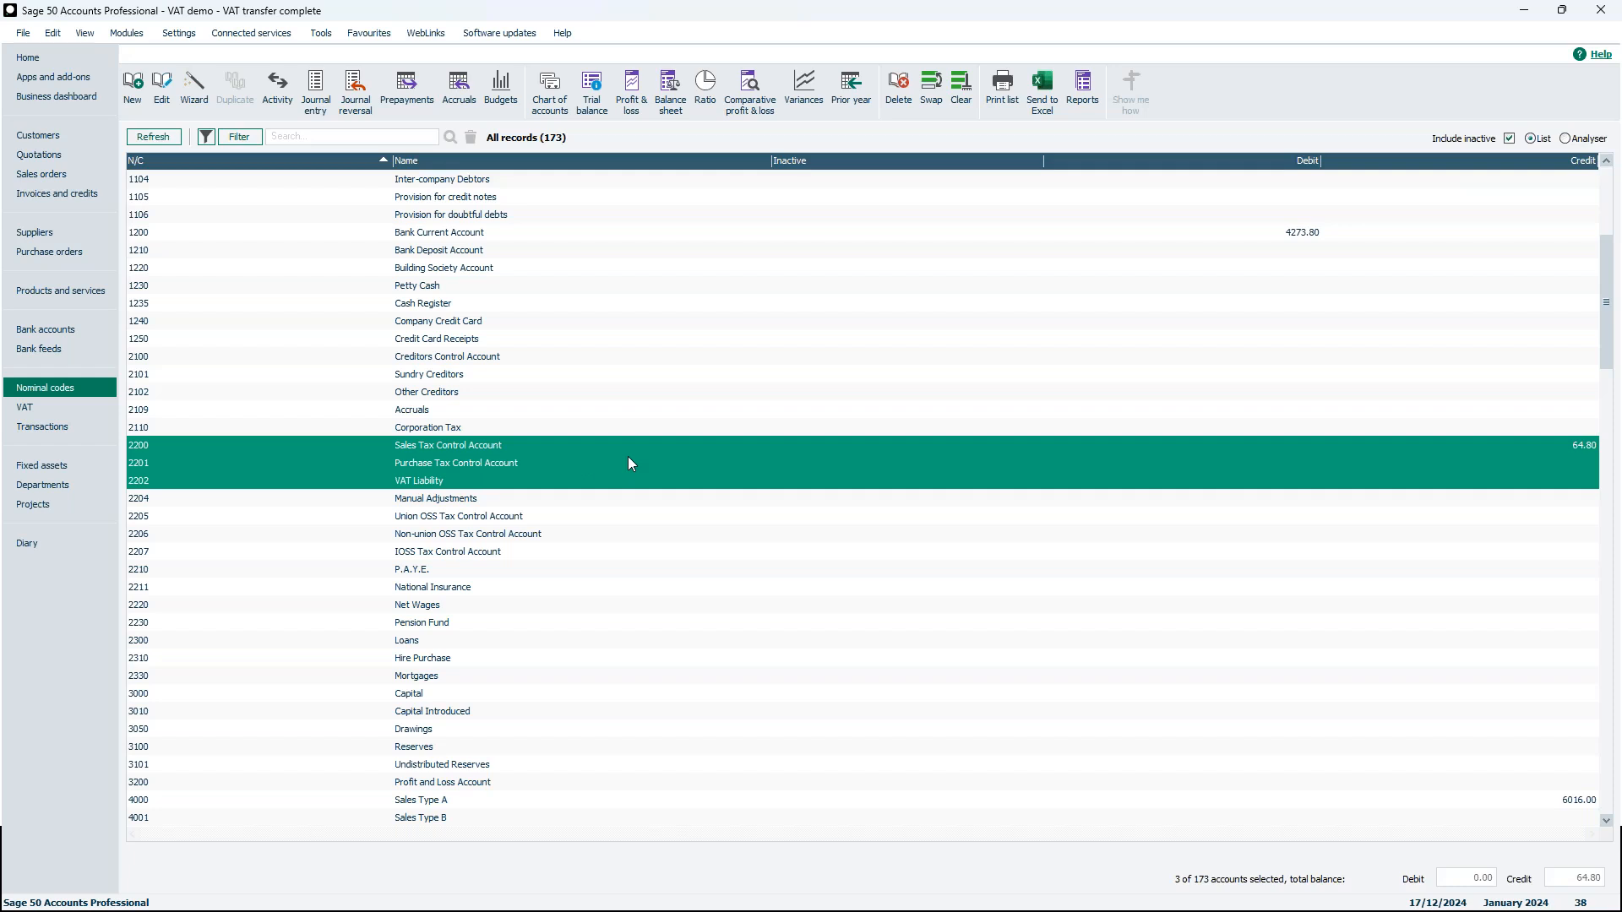
left_click(499, 465)
left_click(506, 449)
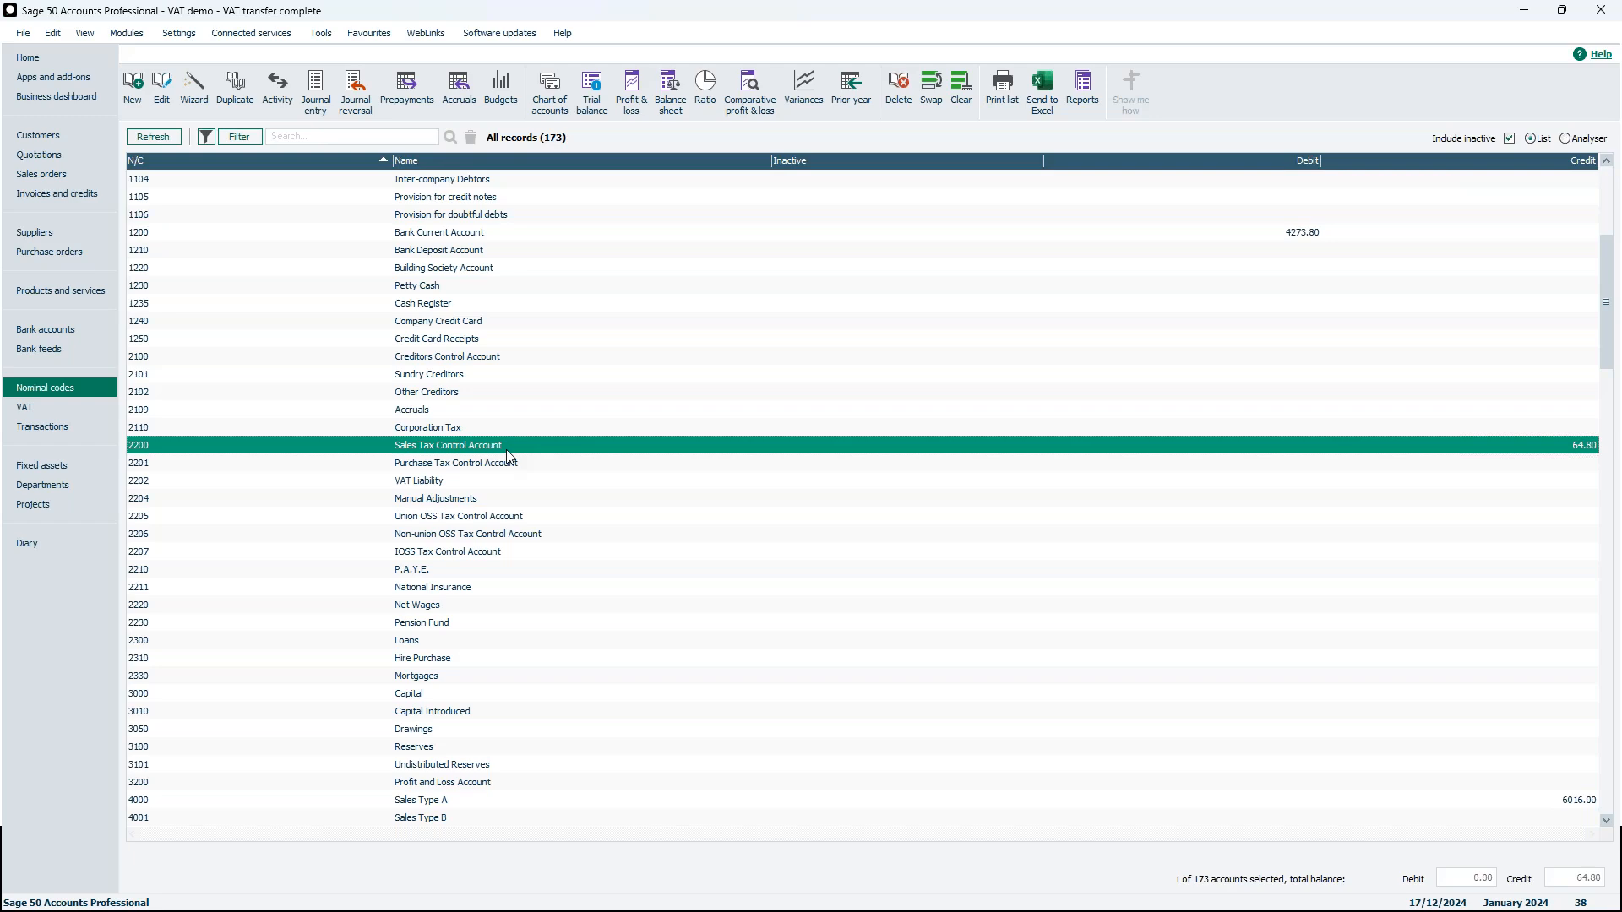
left_click(531, 483)
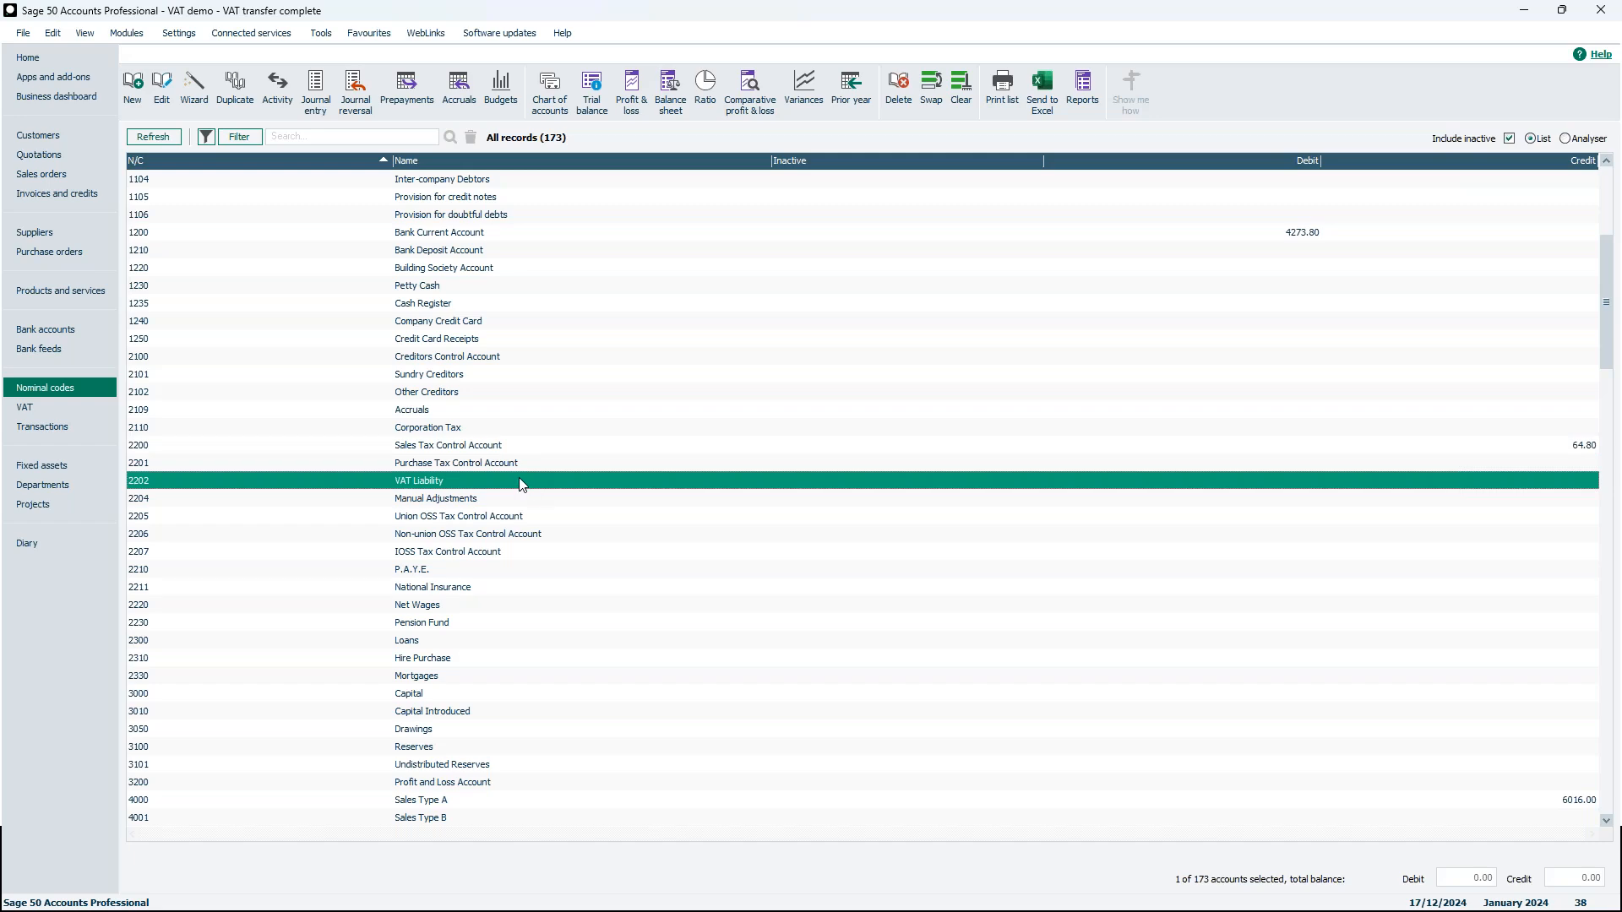
left_click(72, 406)
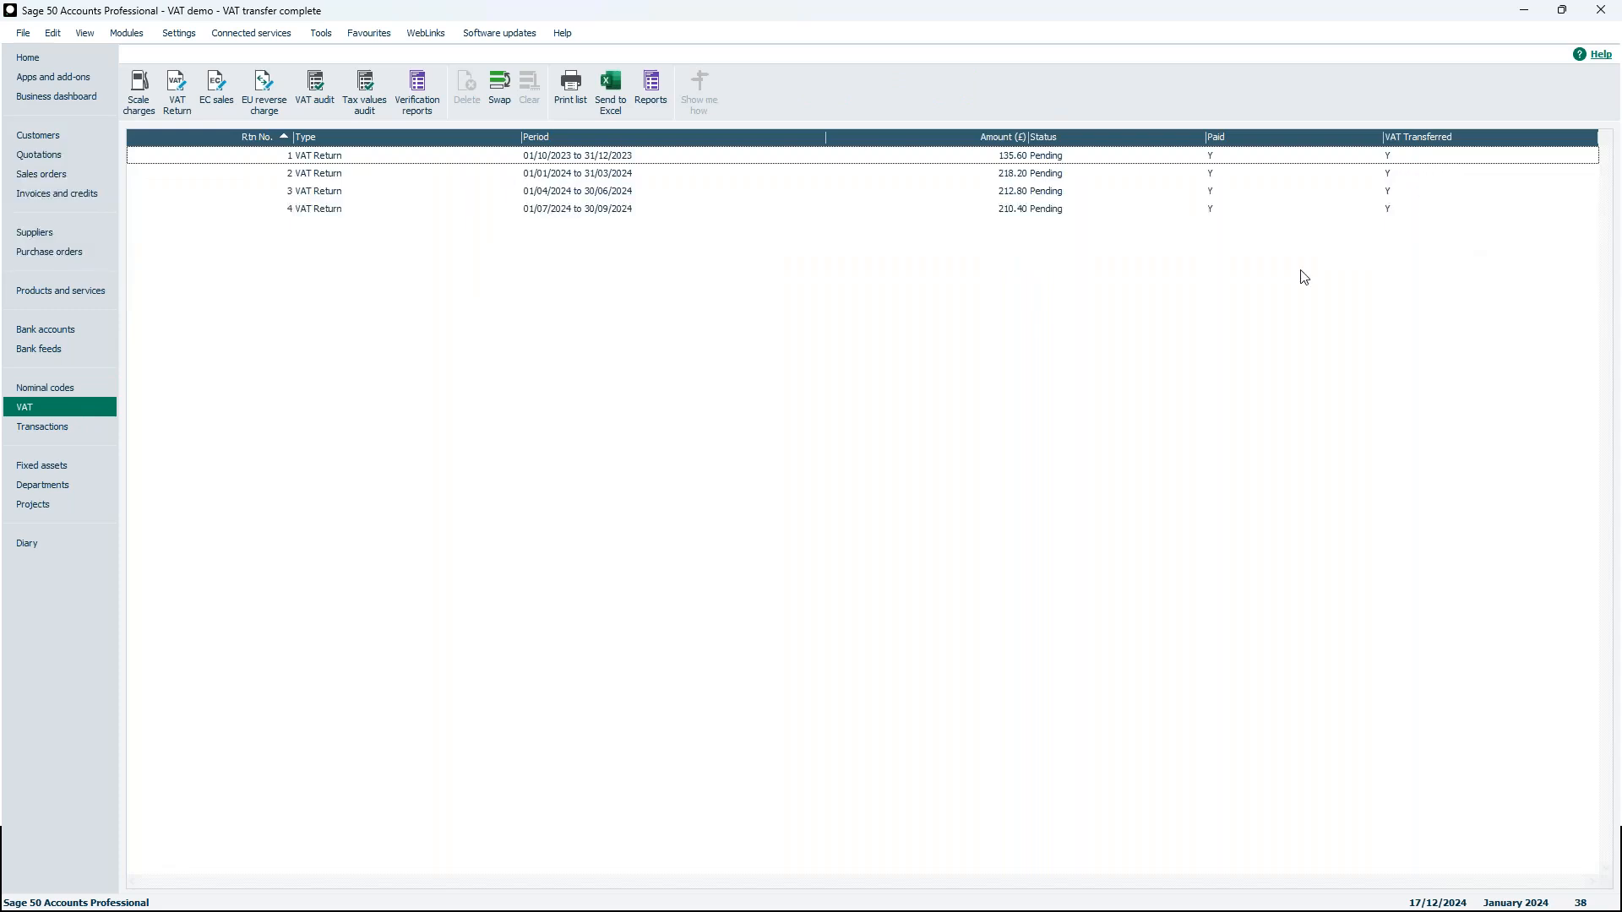
left_click(53, 386)
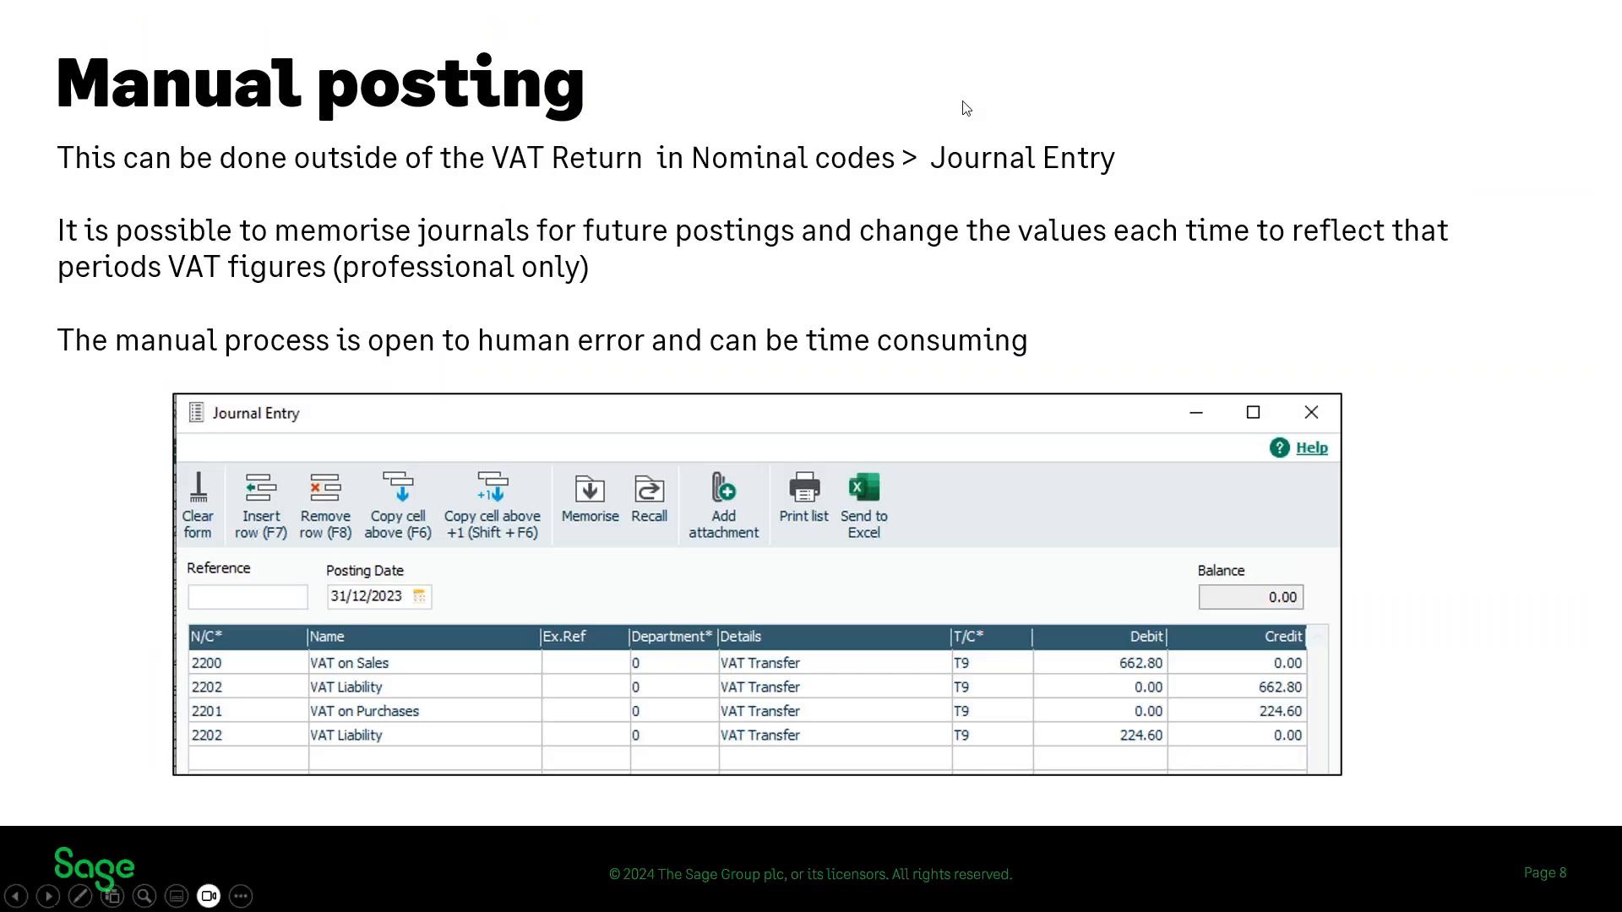
left_click(950, 324)
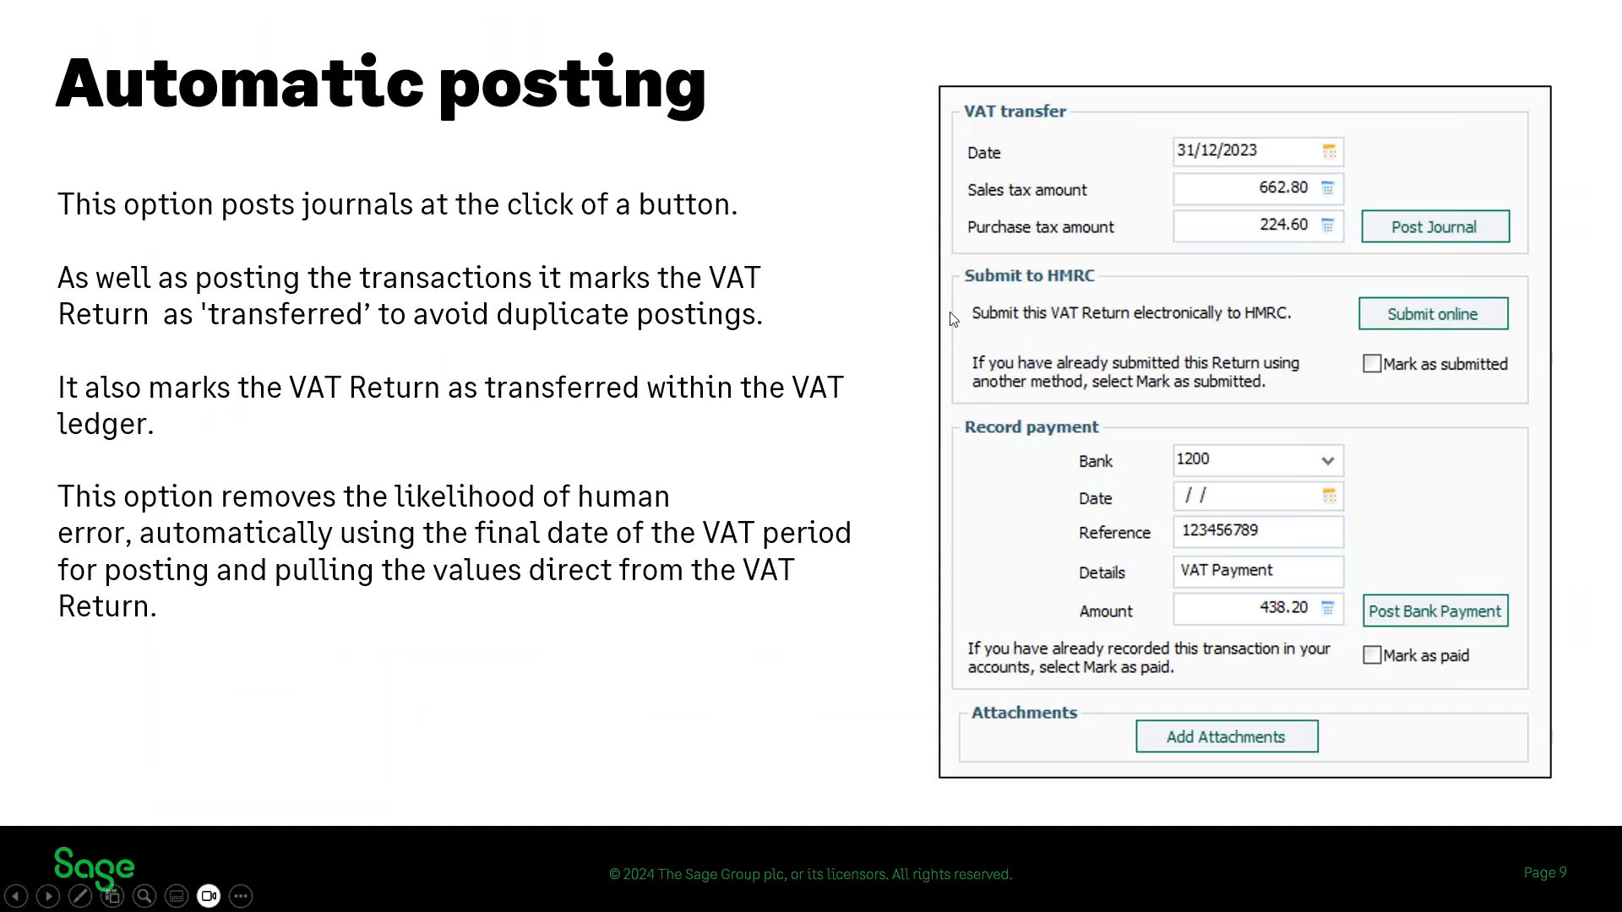
left_click(886, 236)
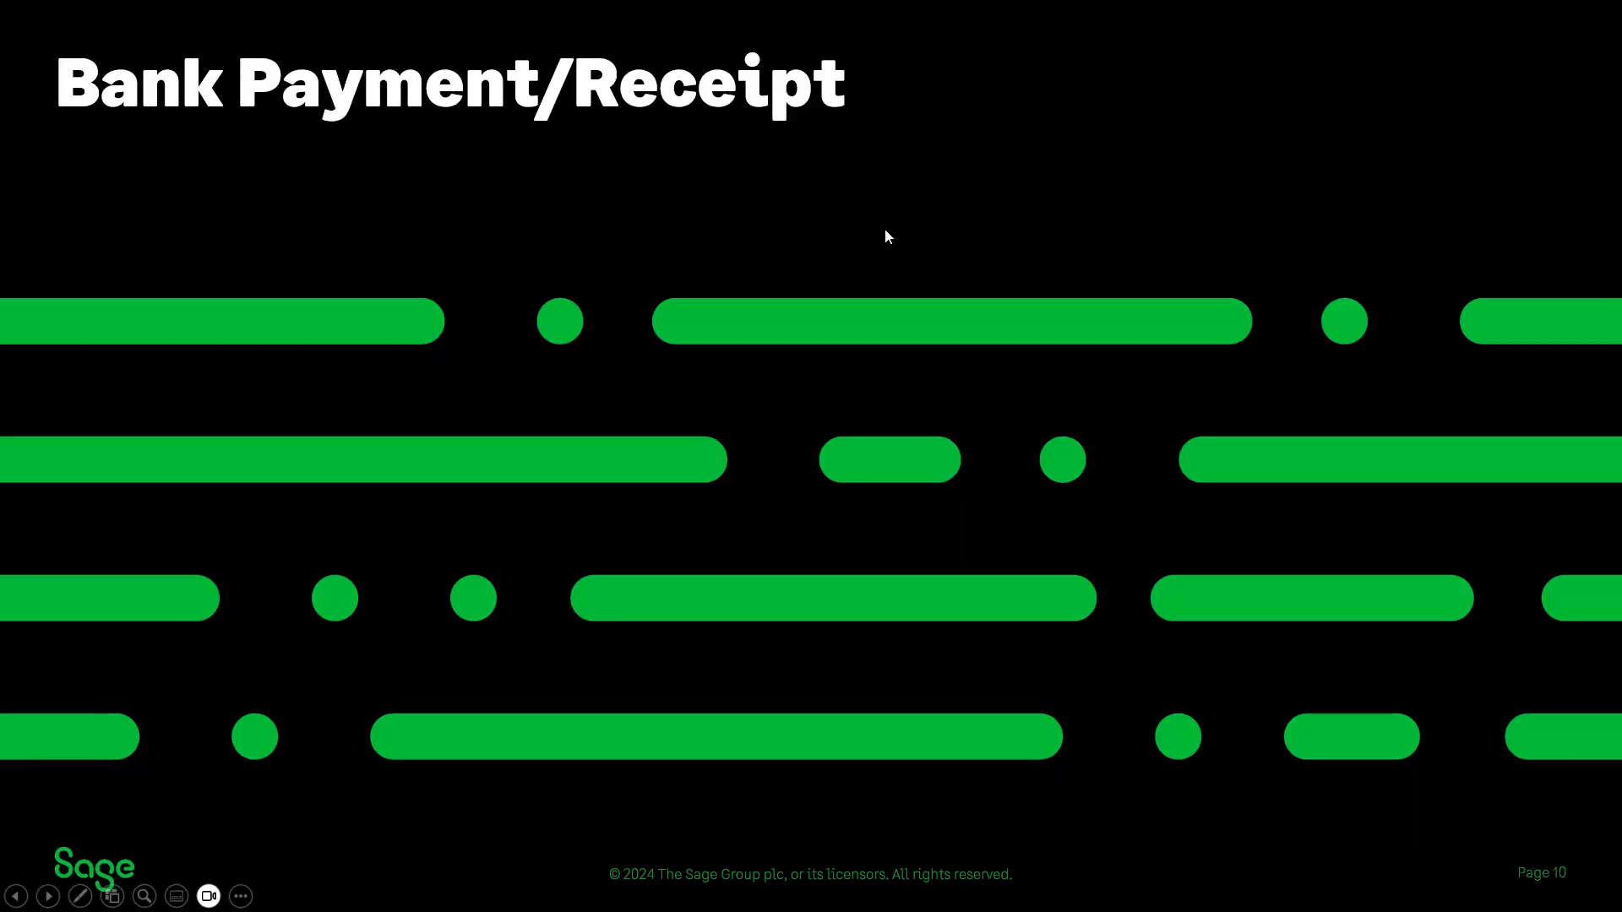
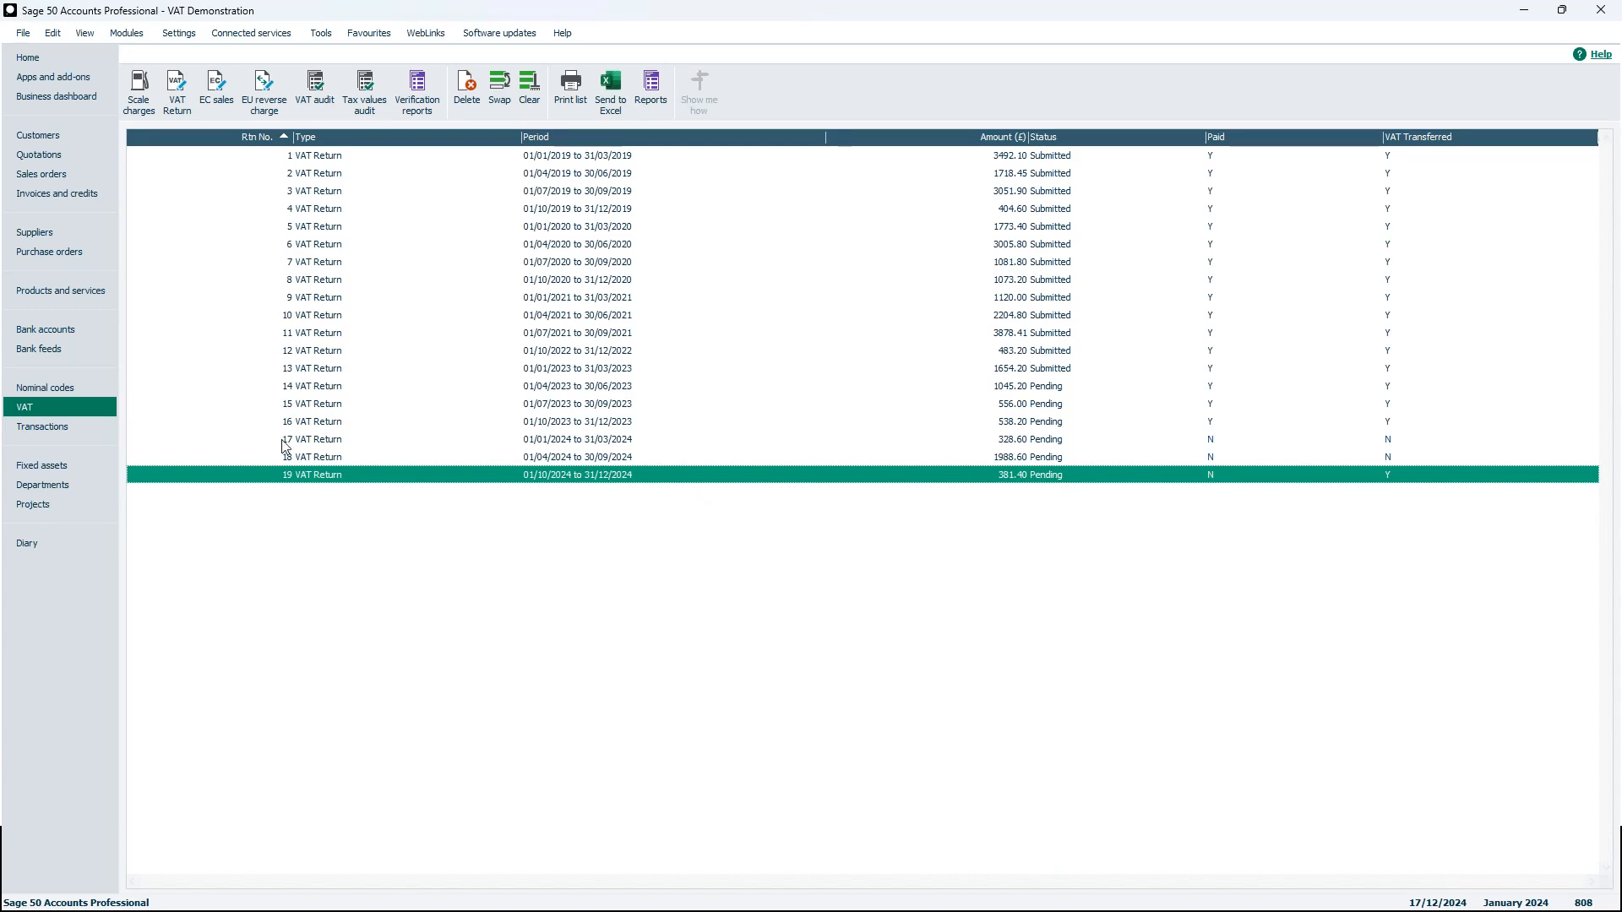
Start a bank payment from the bank current account to nominal code 2202 VAT Liability, then close it without saving
left_click(54, 335)
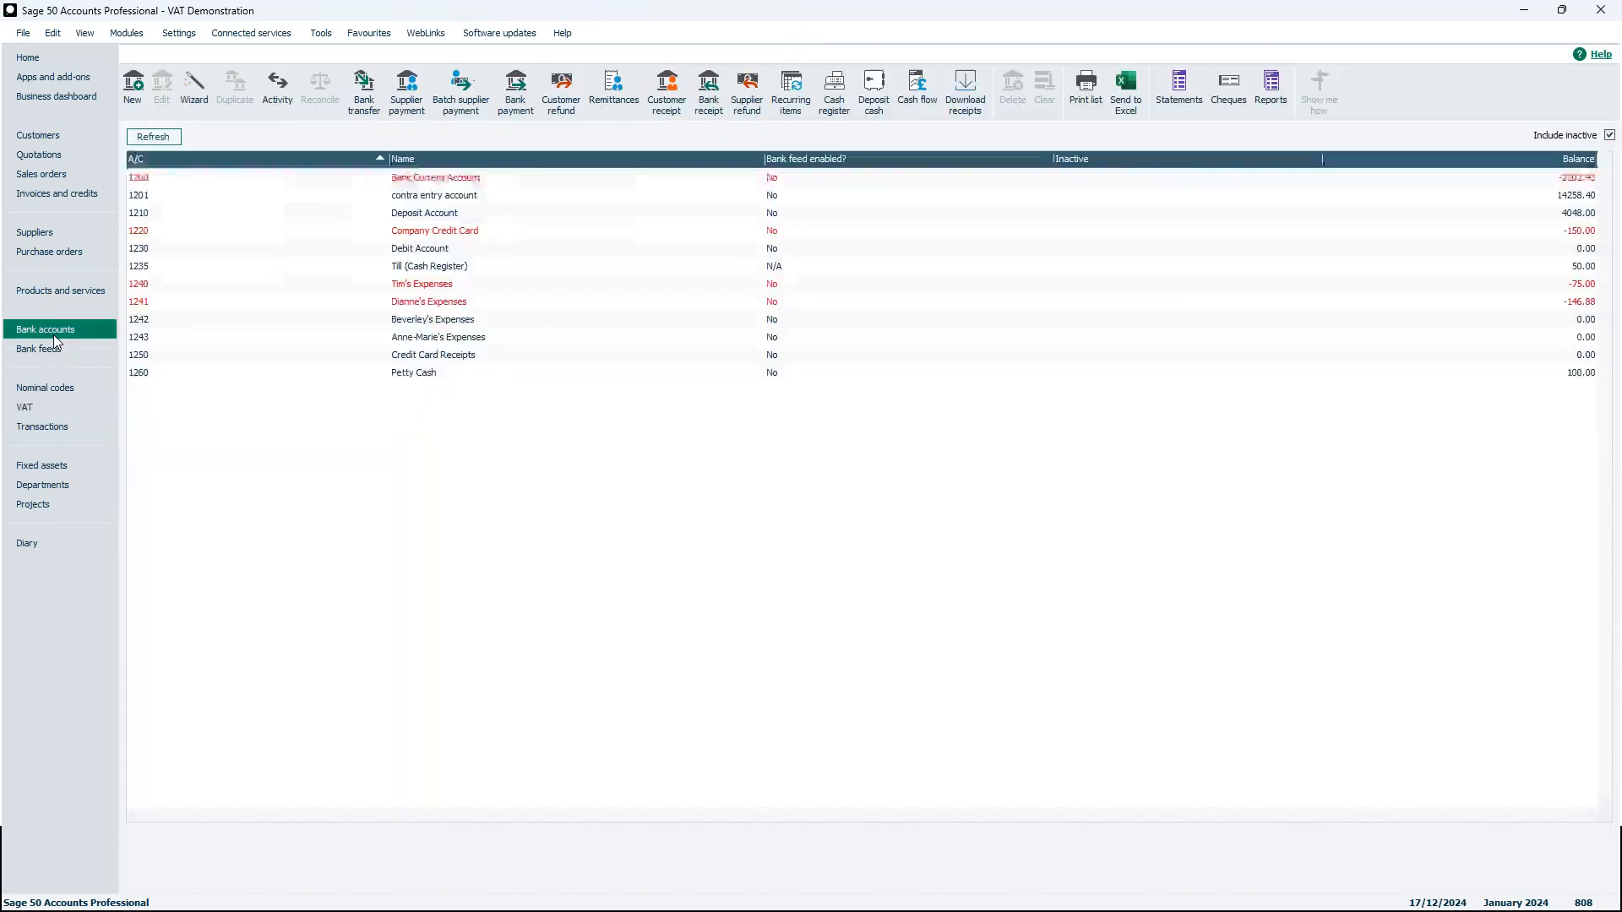
left_click(514, 101)
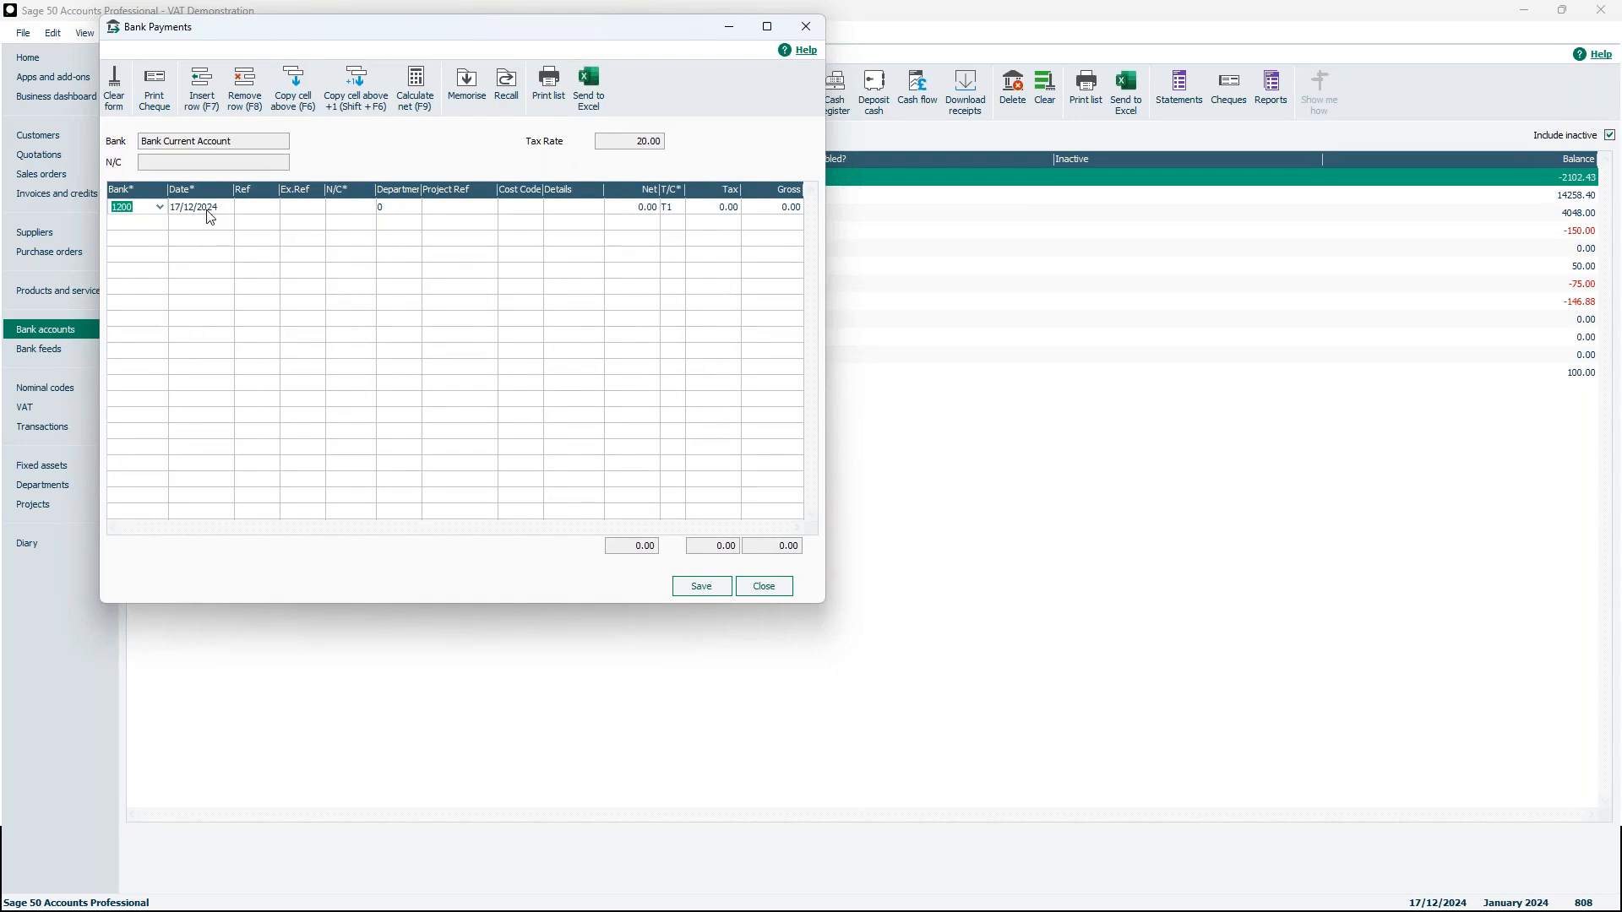
left_click(349, 207)
type("2202")
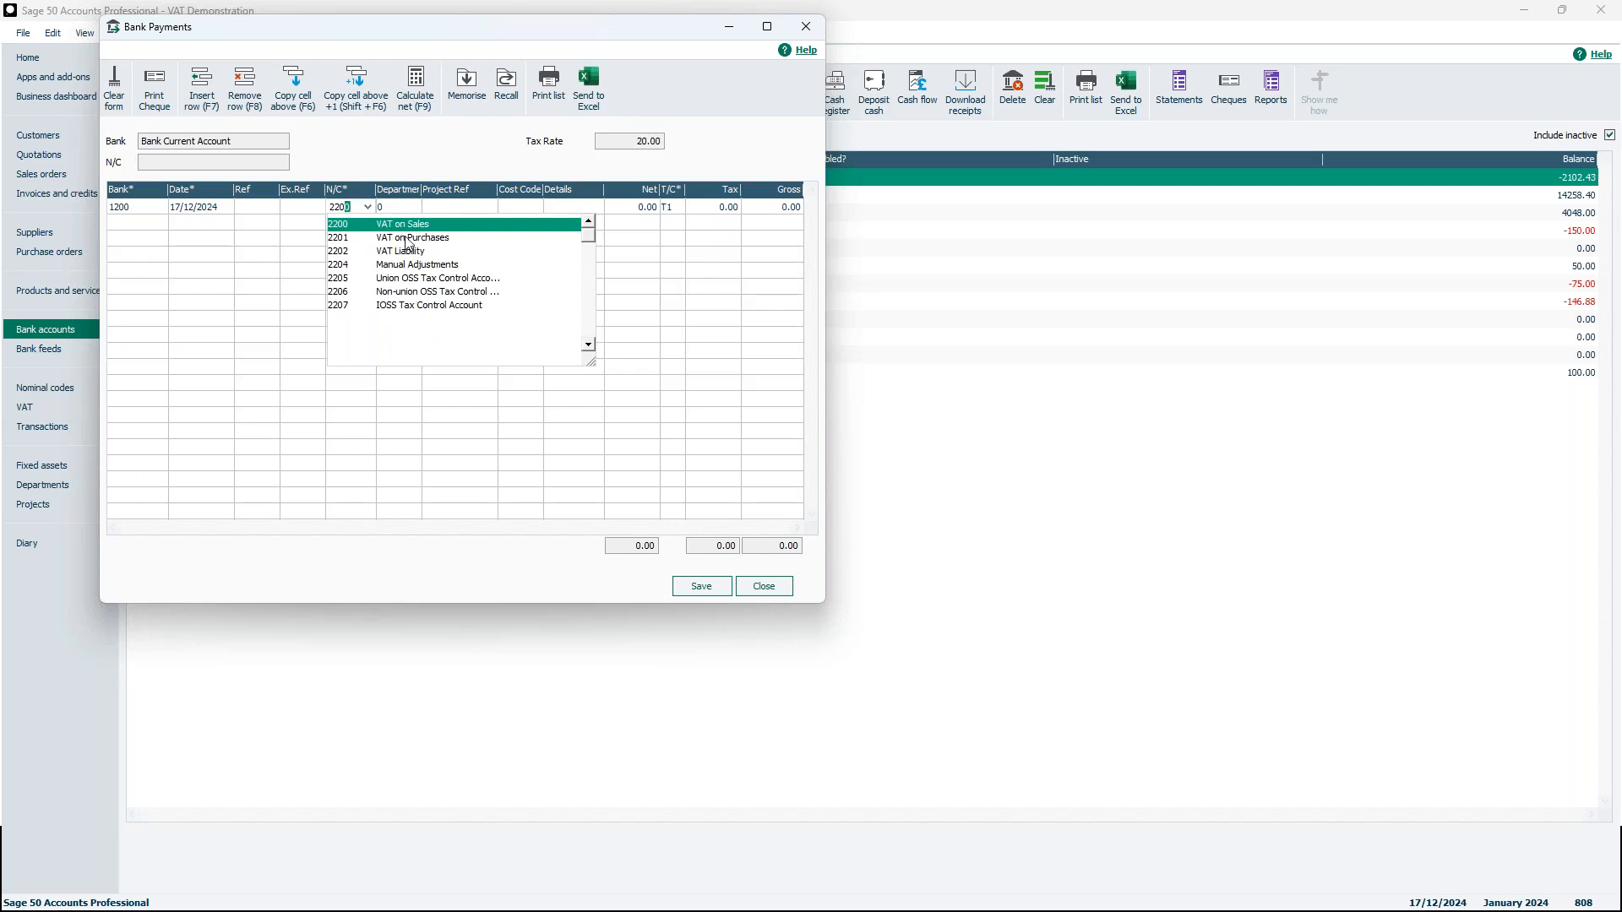
left_click(407, 251)
left_click(635, 208)
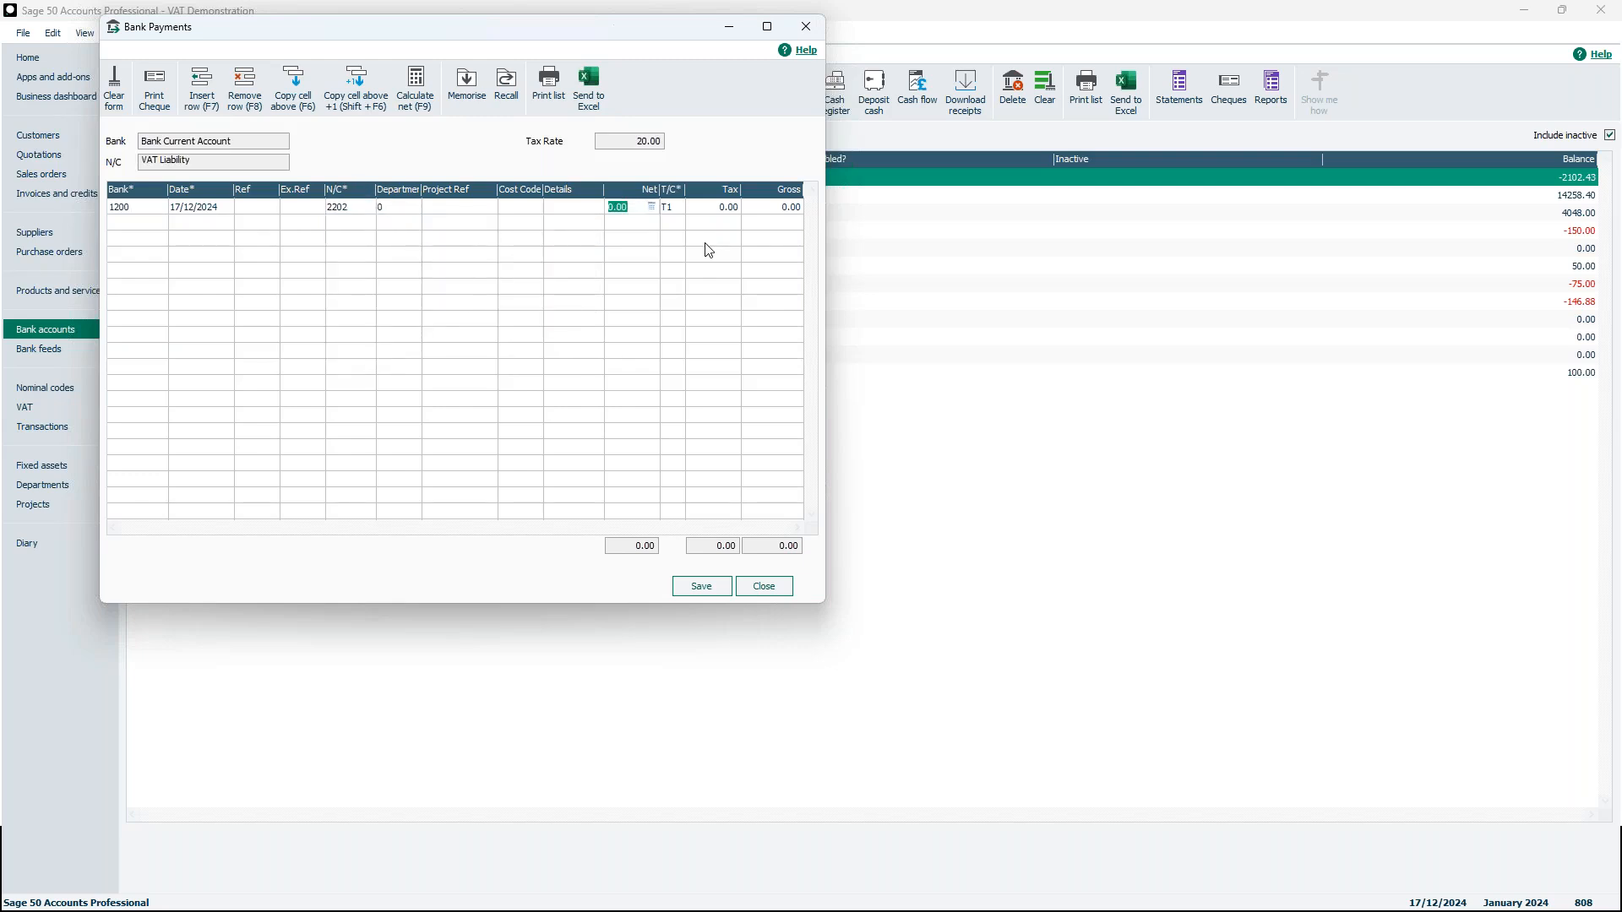
left_click(370, 207)
left_click(368, 207)
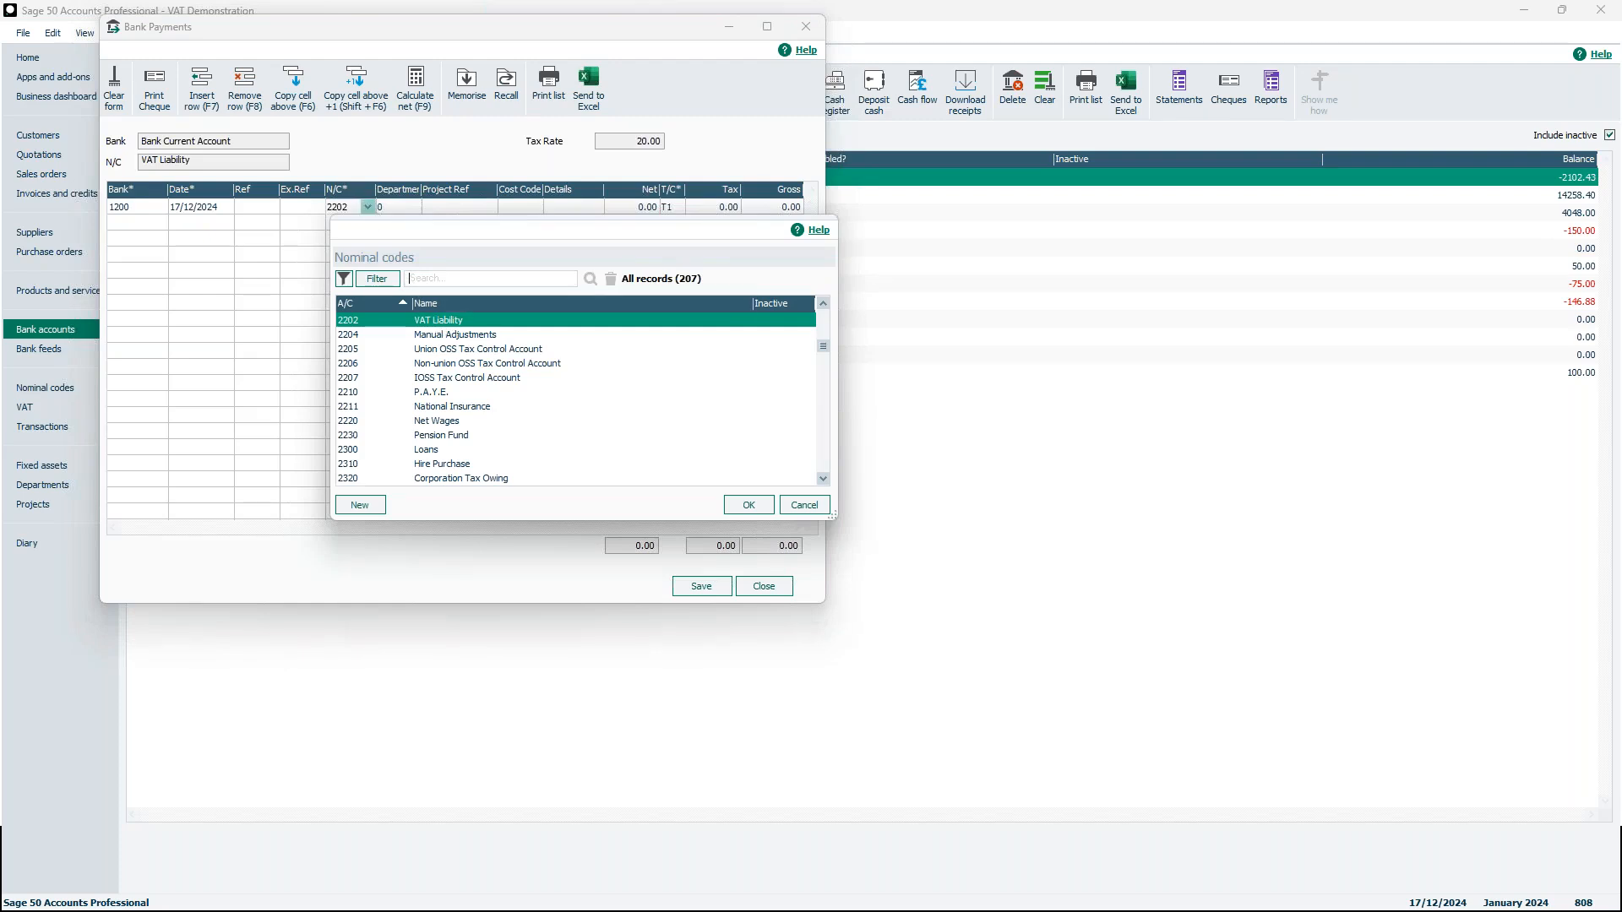
left_click(824, 504)
left_click(763, 586)
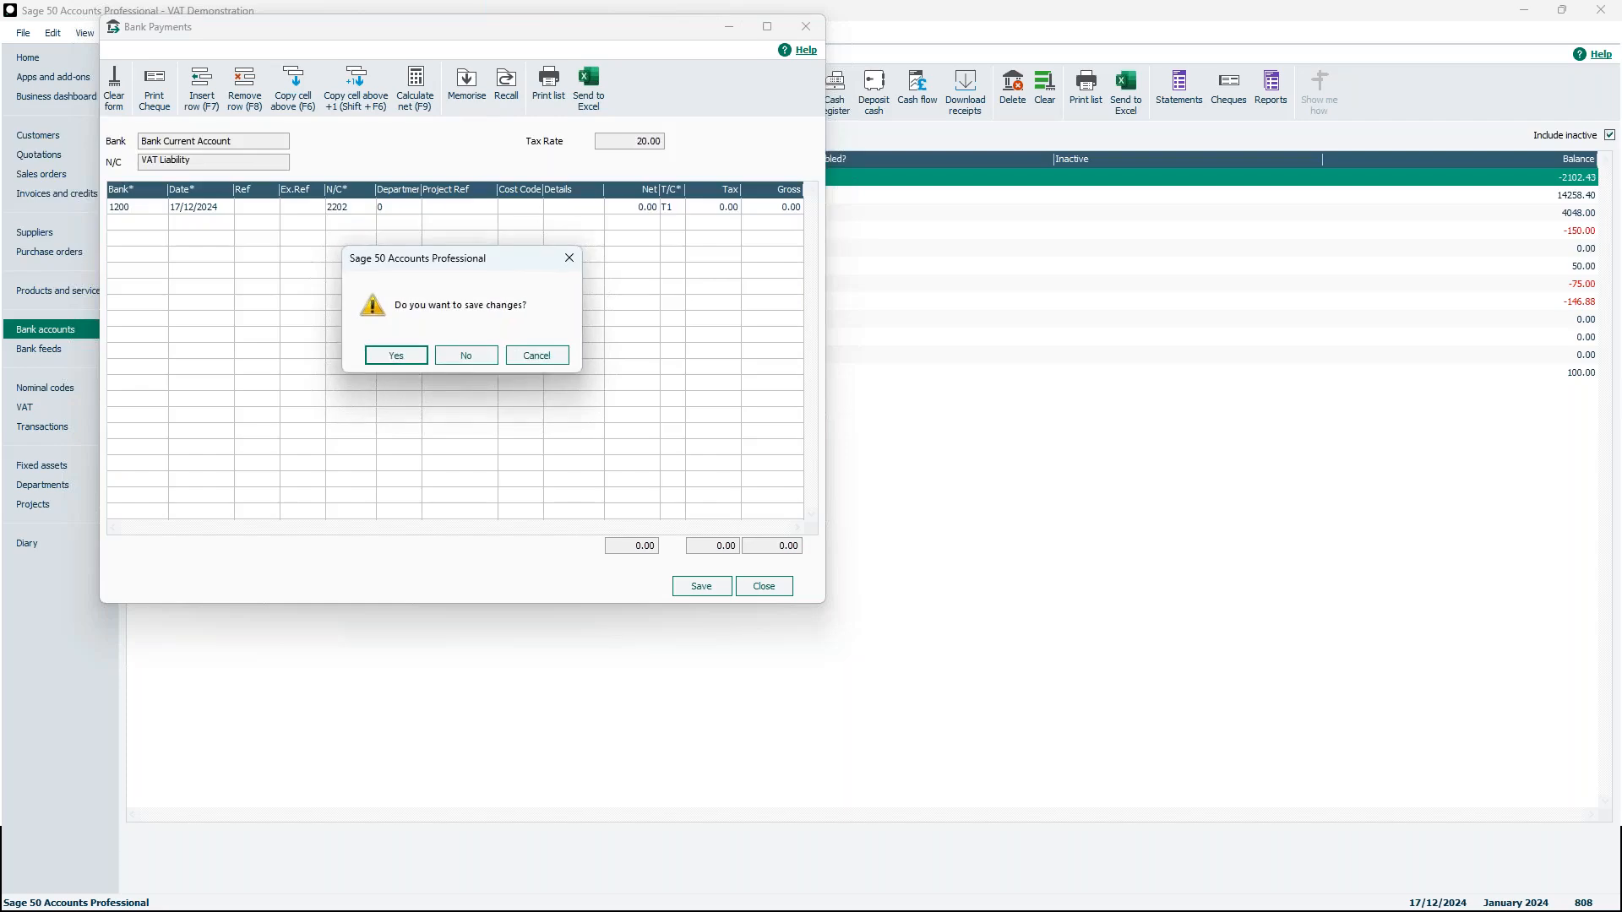
left_click(466, 356)
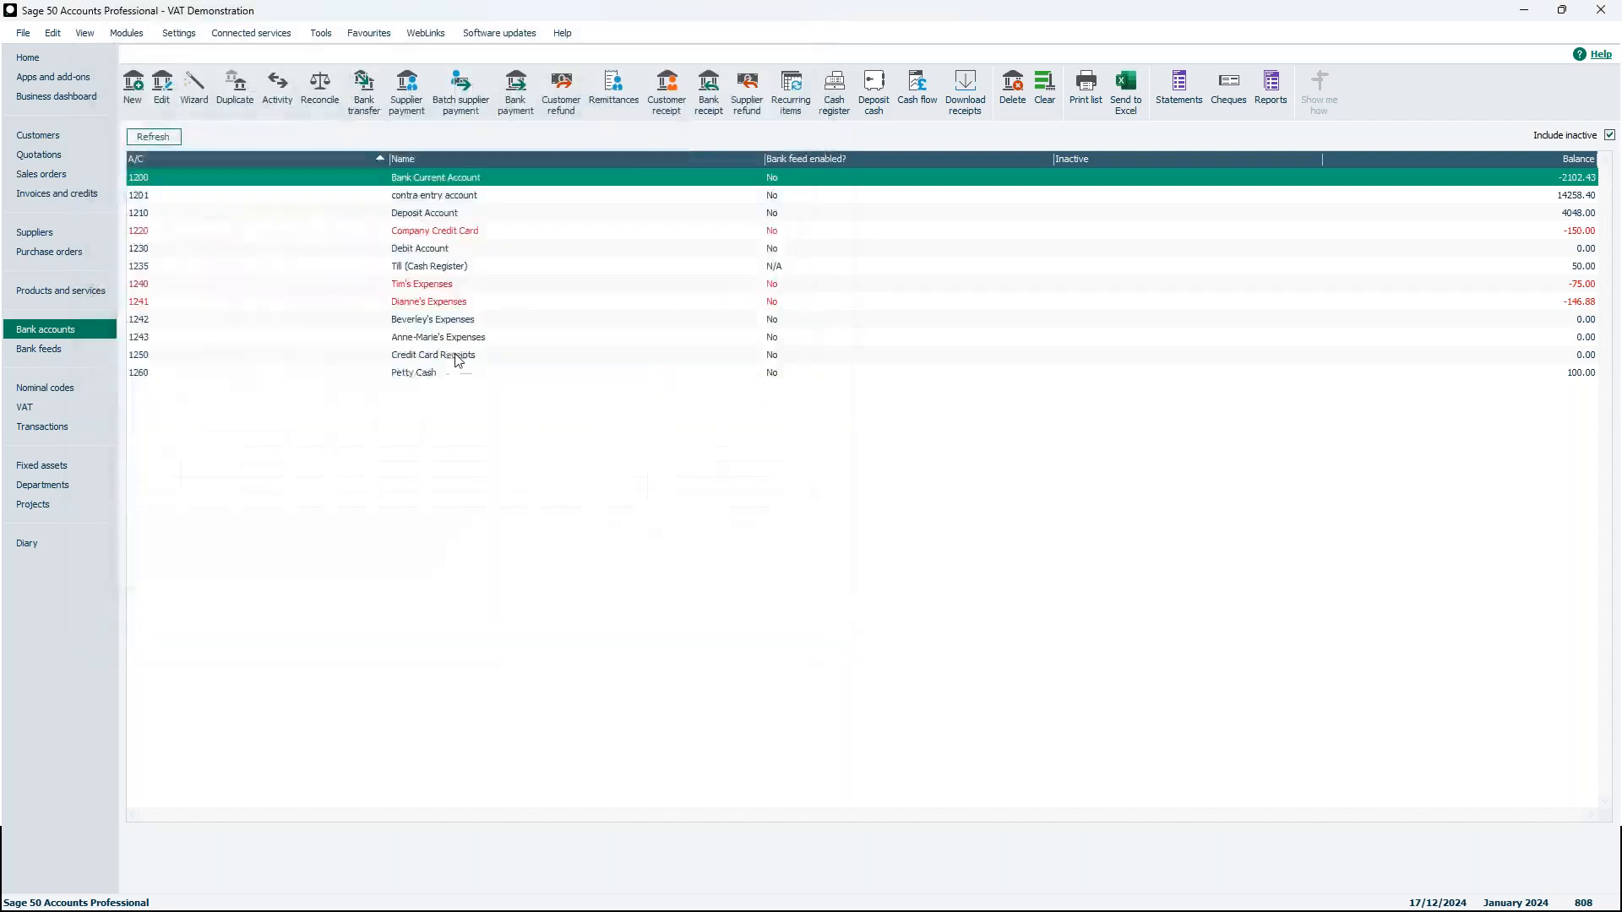
Open VAT return 19, set the payment date to 31/12/2024, post the bank payment and close the return
left_click(85, 412)
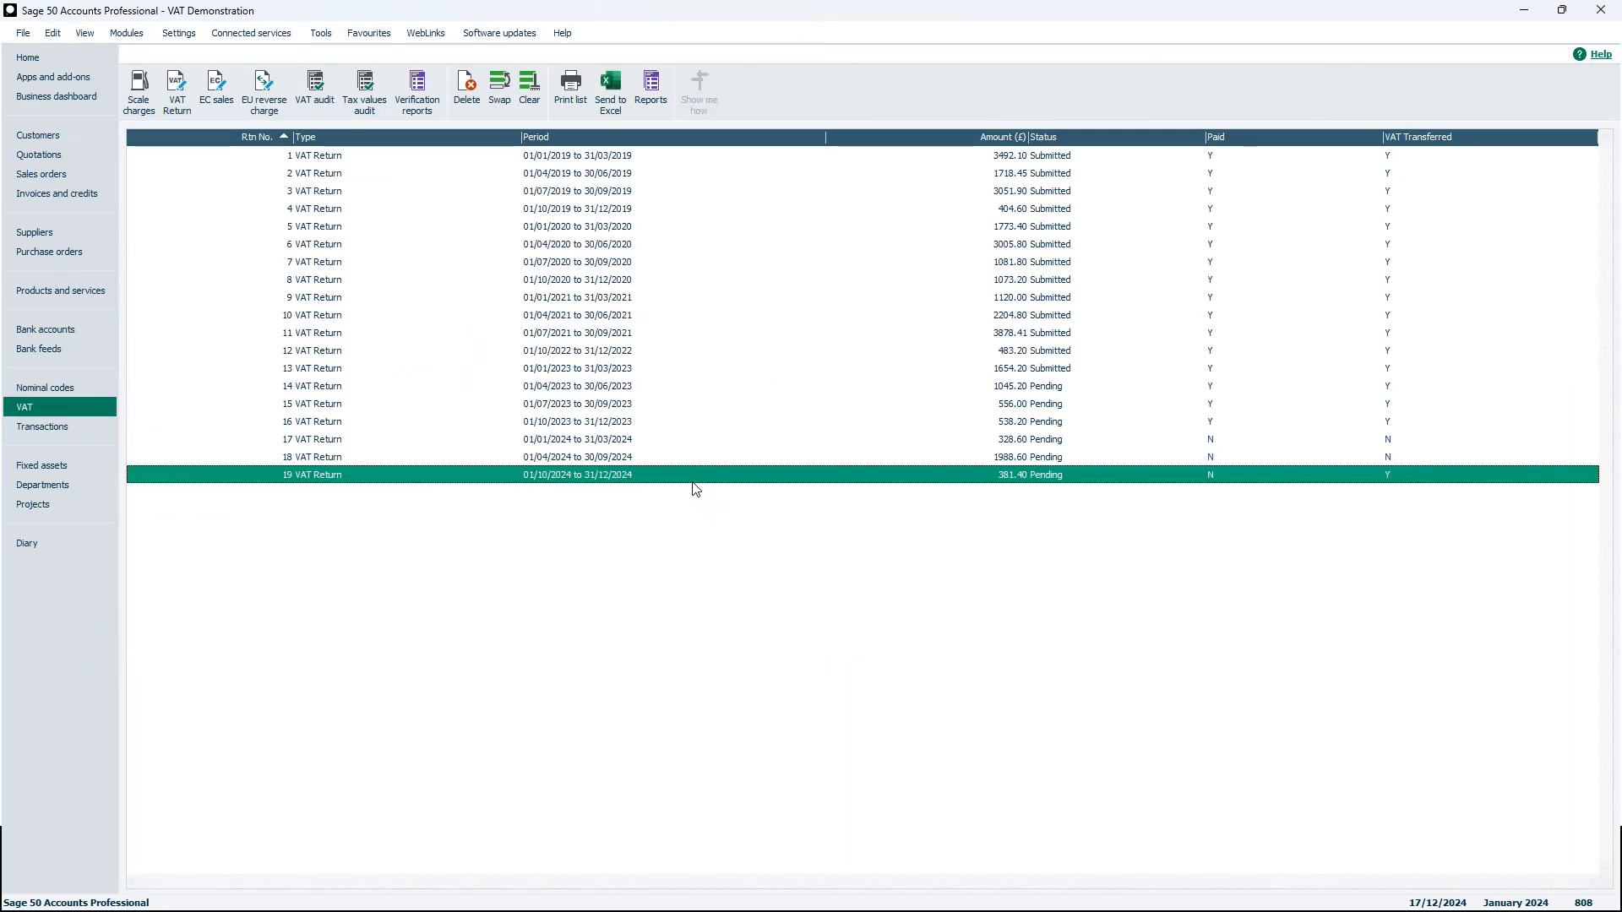
double_click(672, 478)
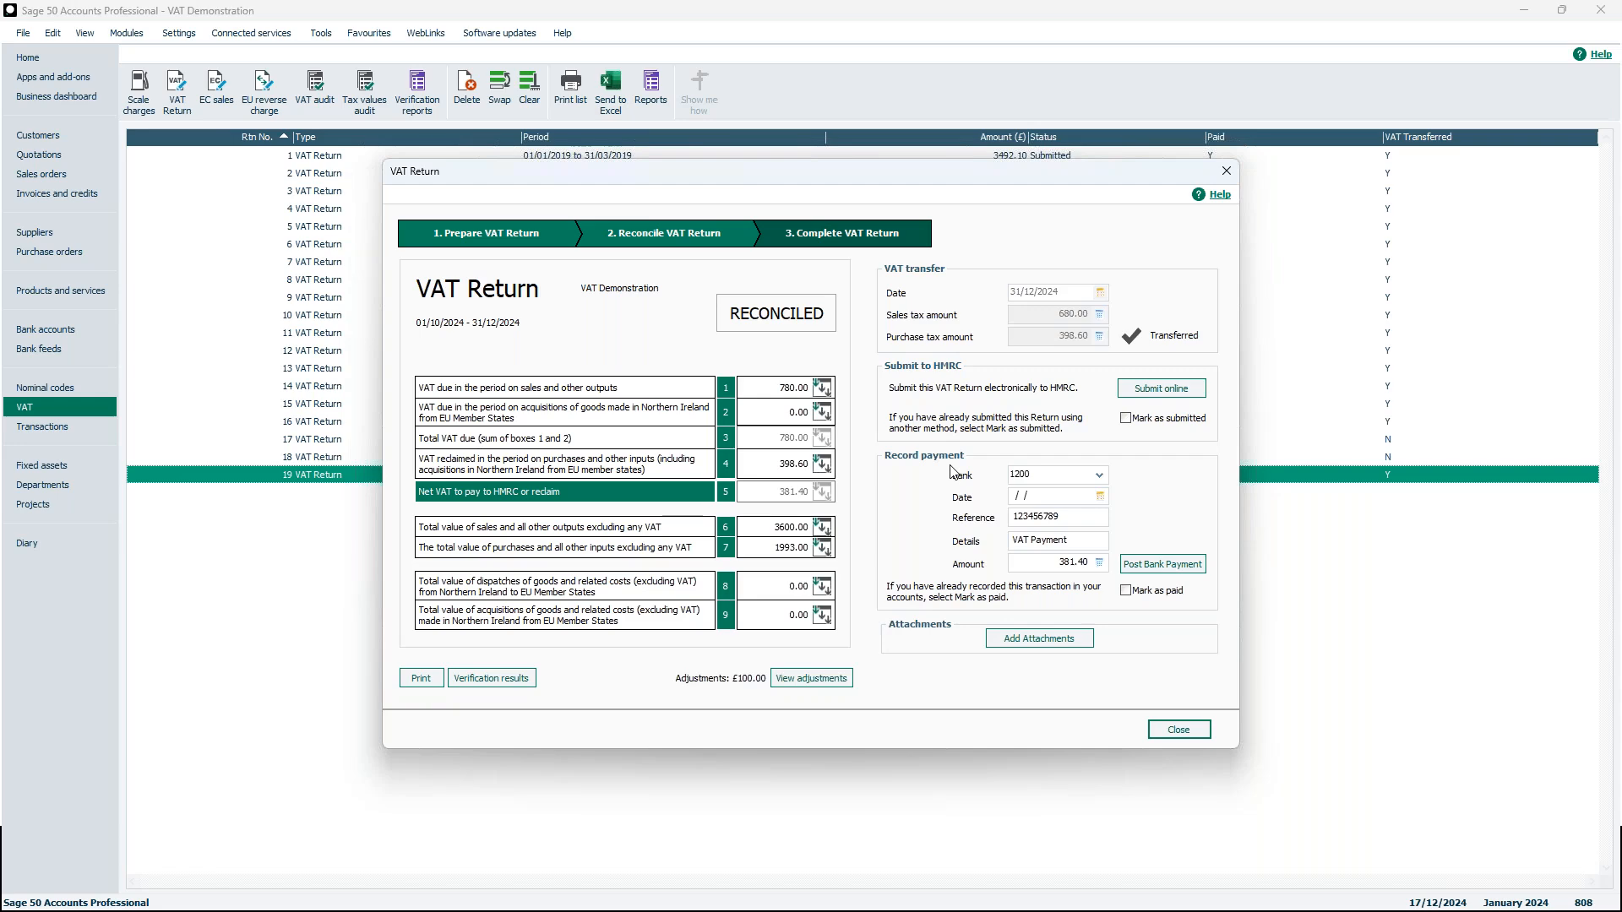
left_click(1100, 496)
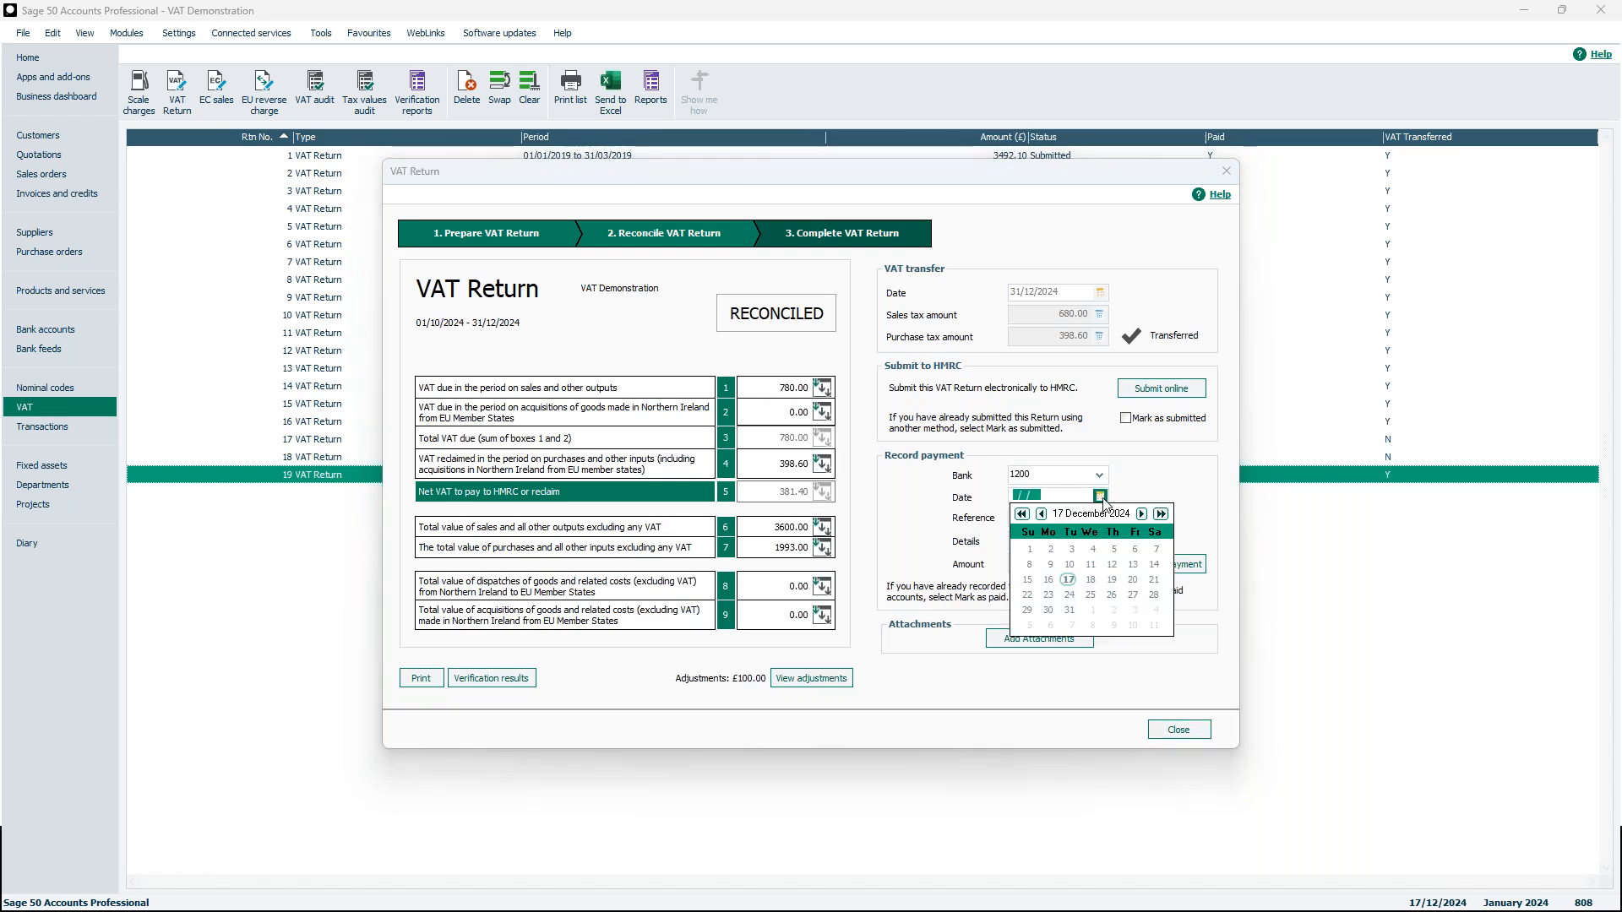
left_click(1069, 609)
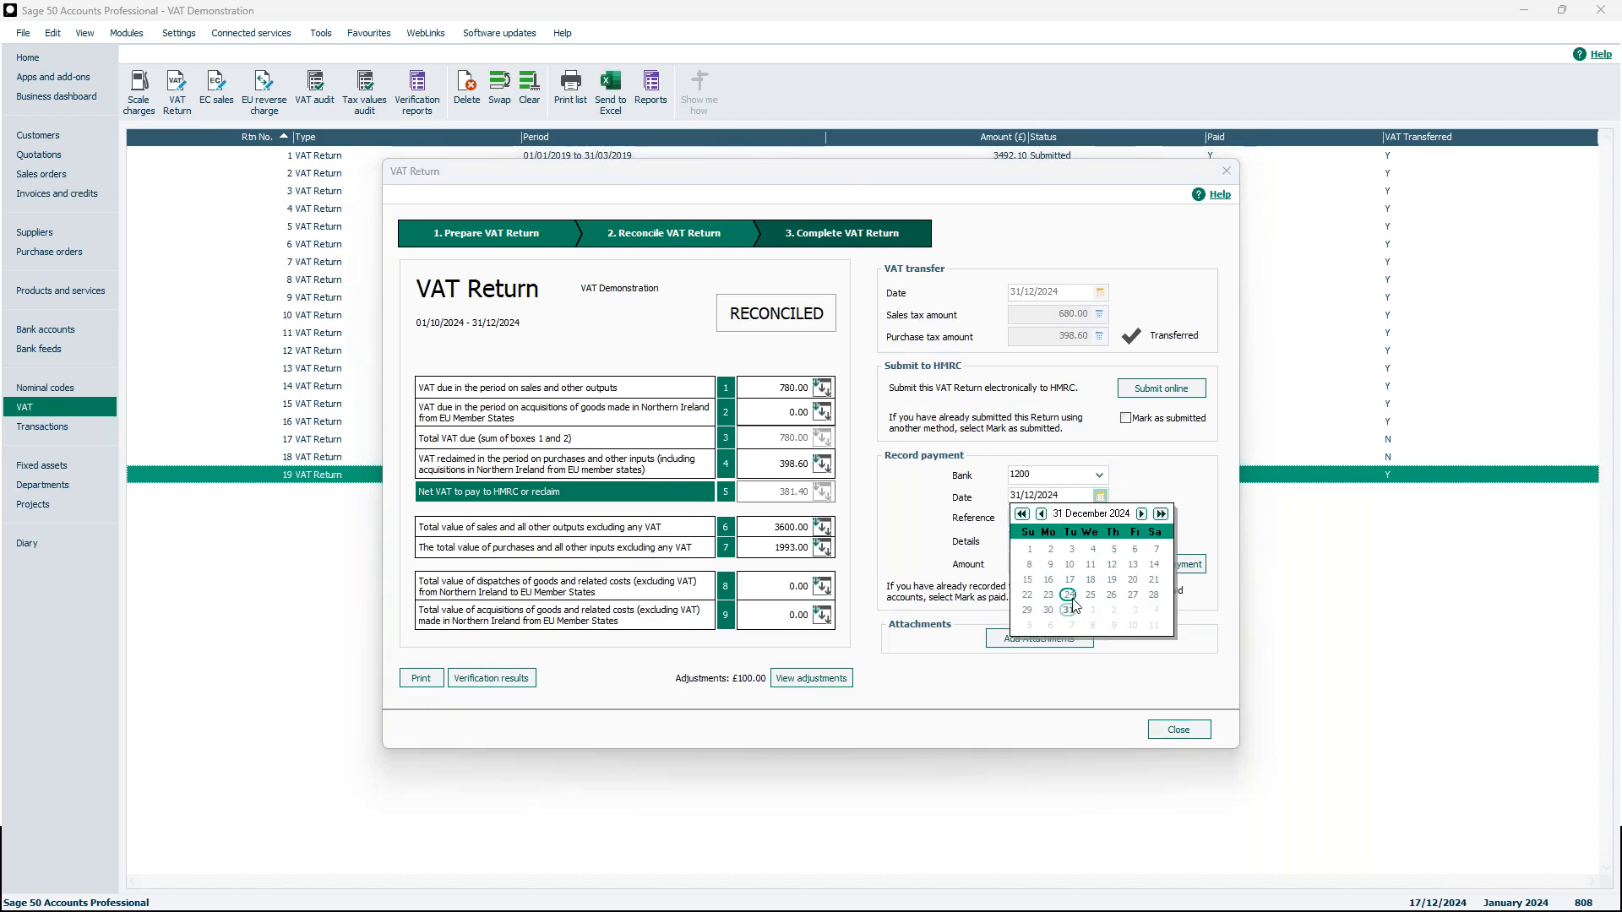
left_click(1158, 494)
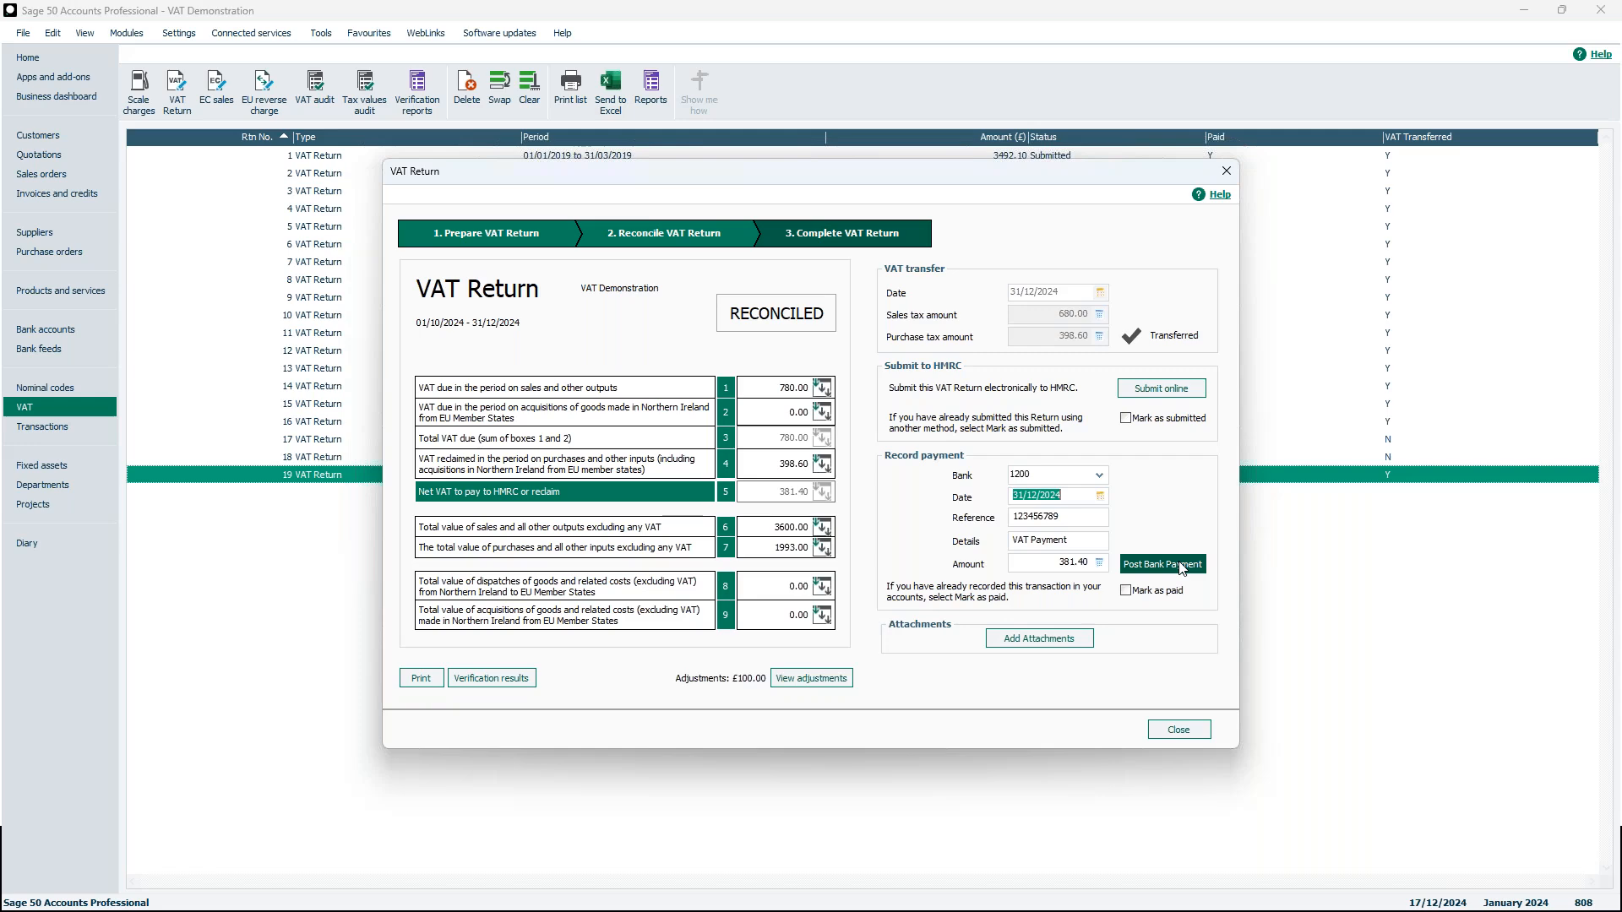
left_click(1182, 569)
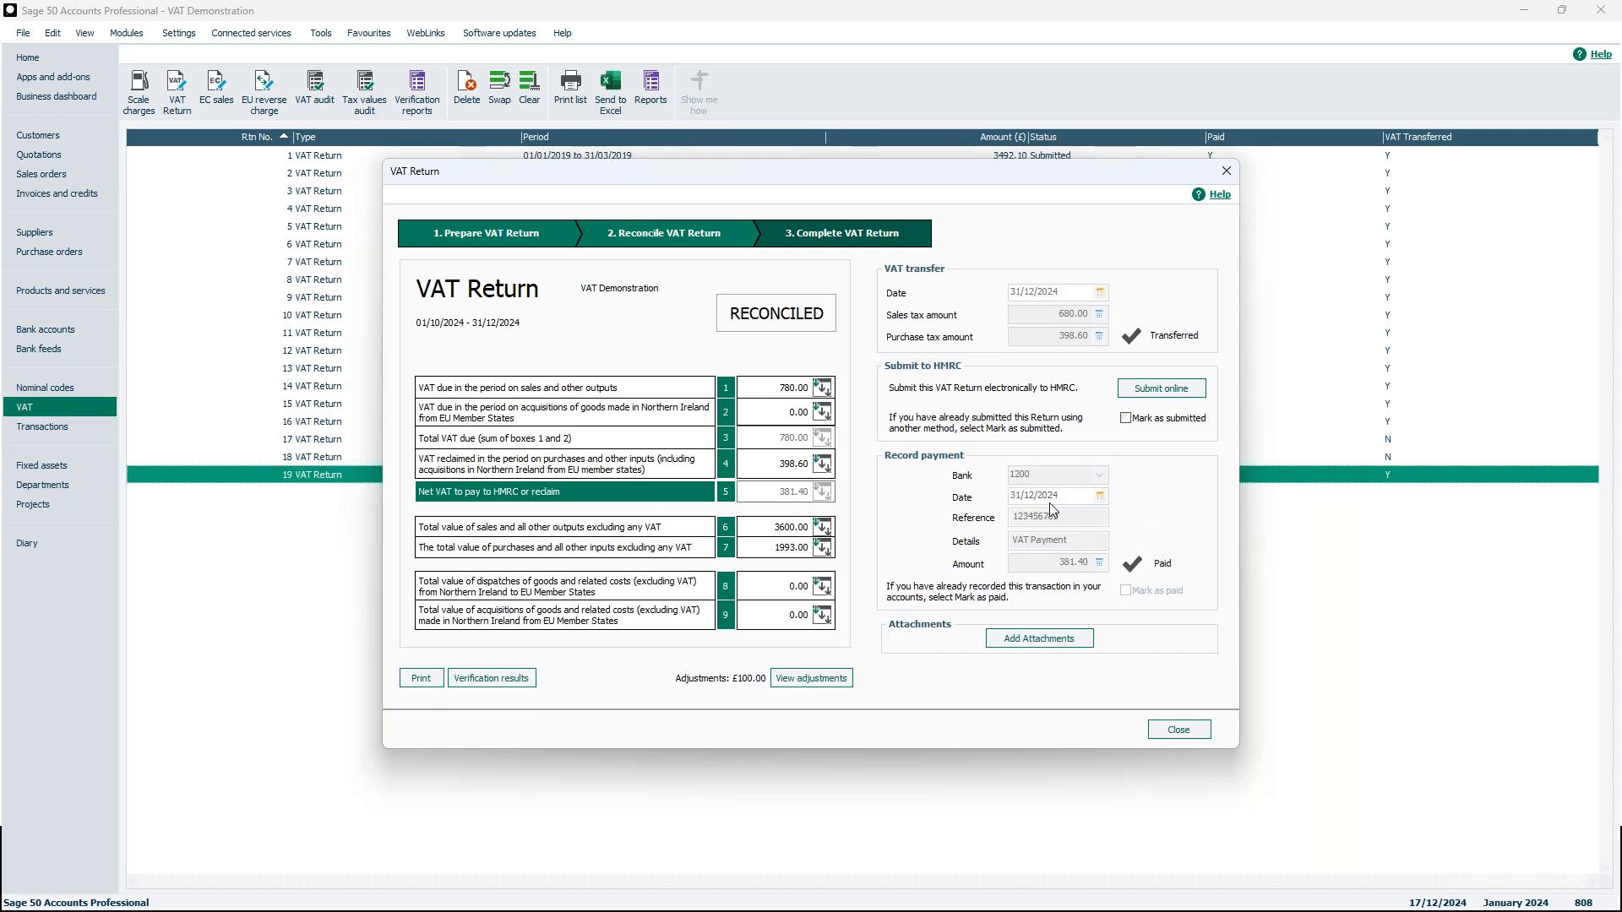
left_click(1184, 731)
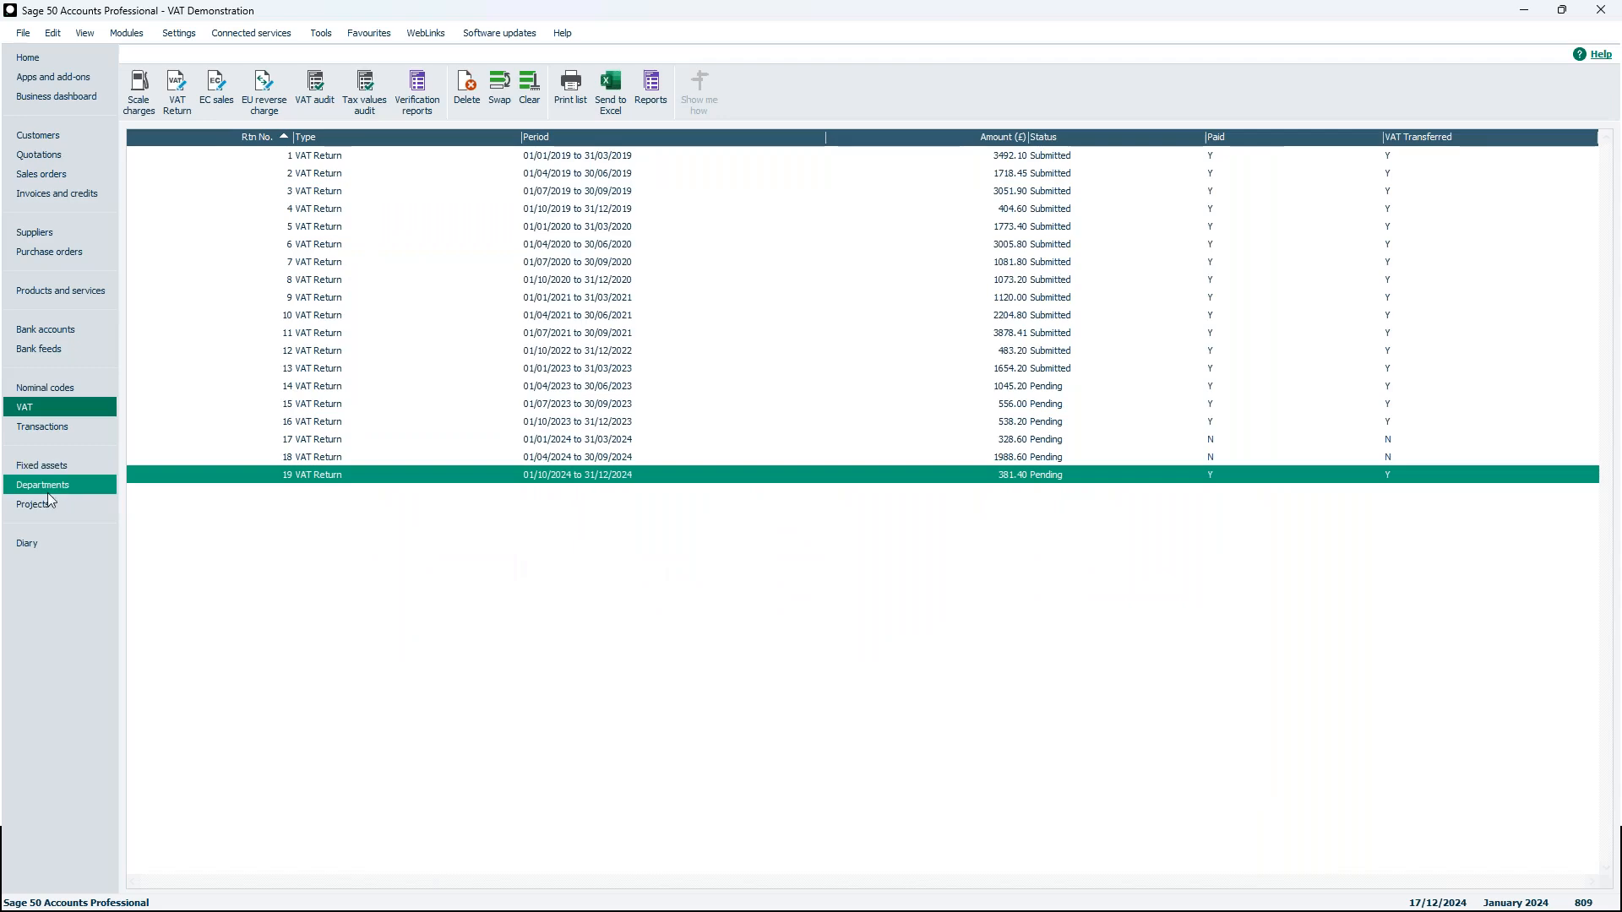
Open the transactions list and review the latest VAT transfer journals and VAT payment entries
left_click(47, 431)
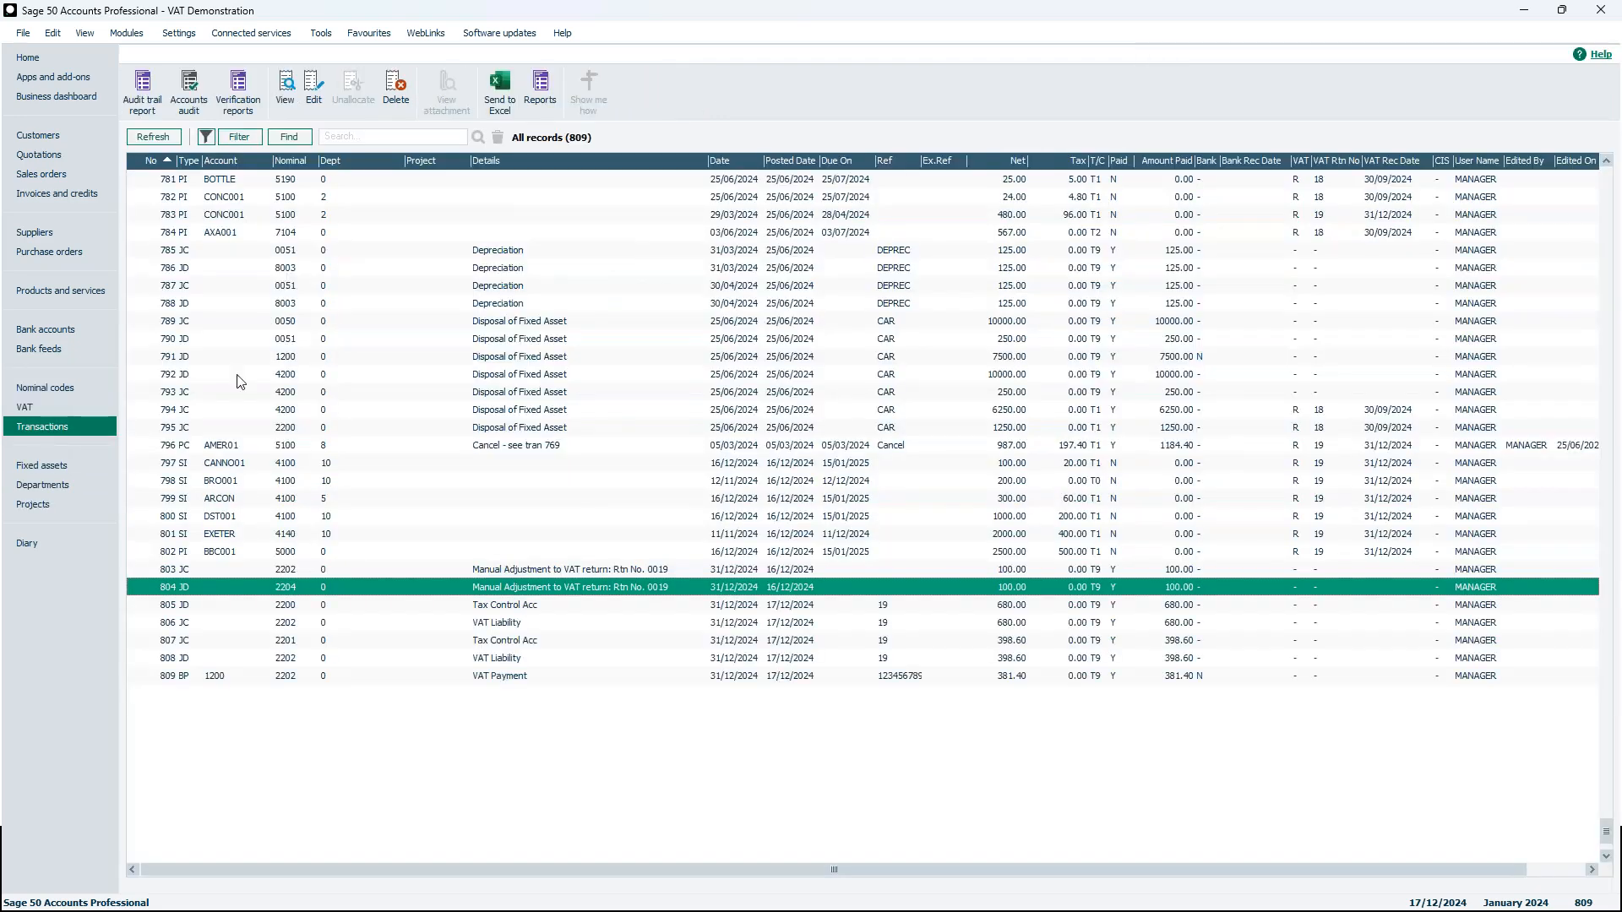
left_click(520, 675)
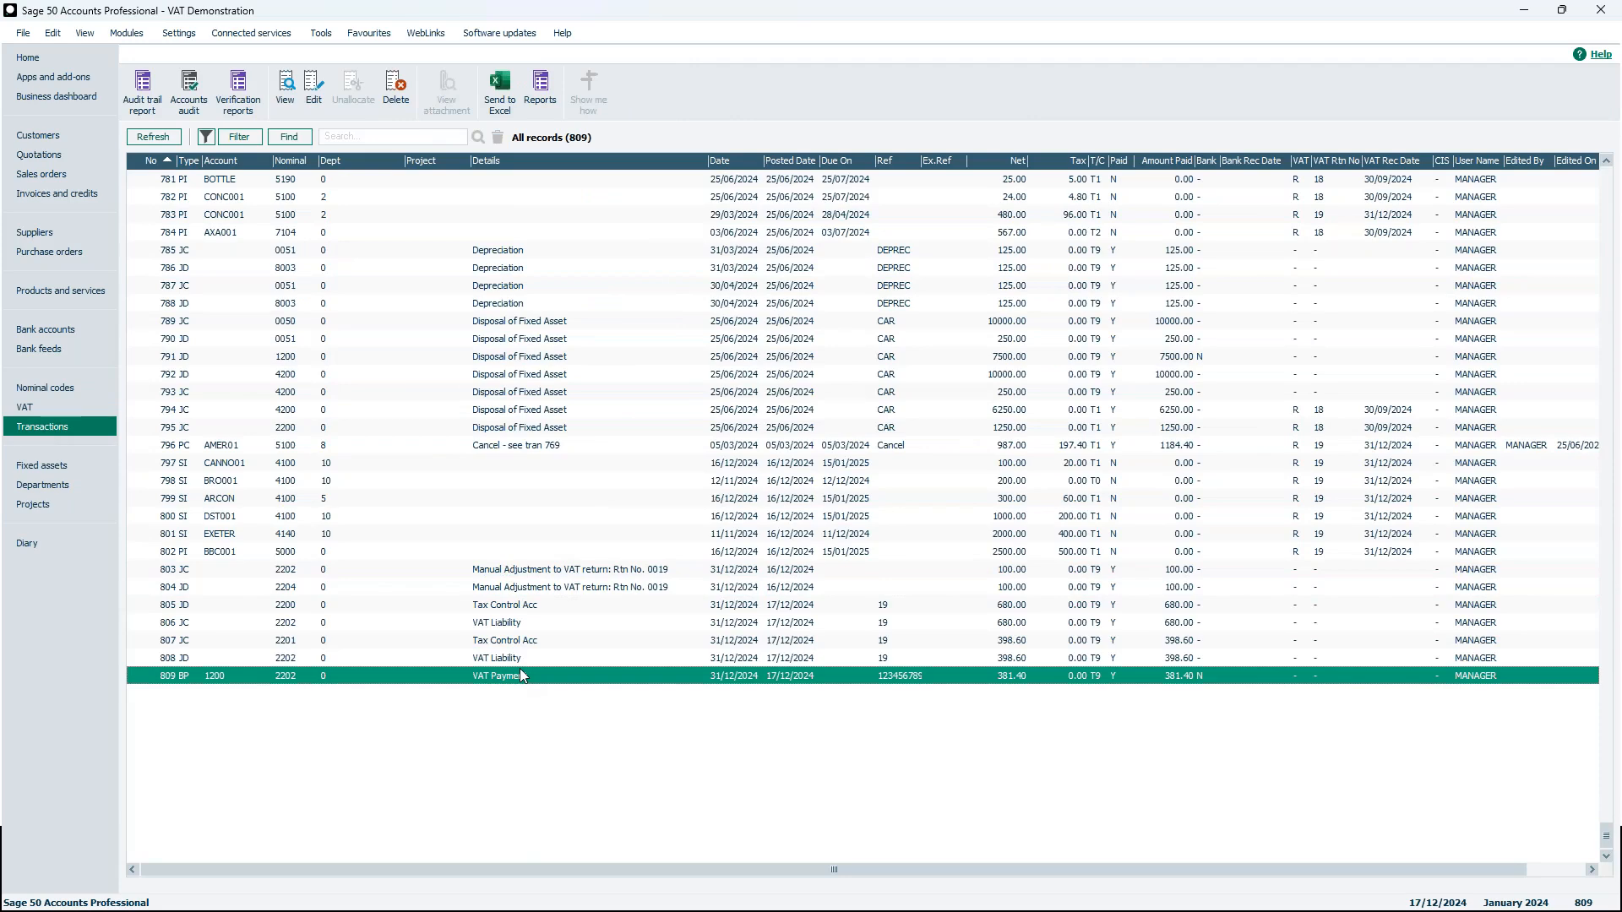
left_click(412, 606)
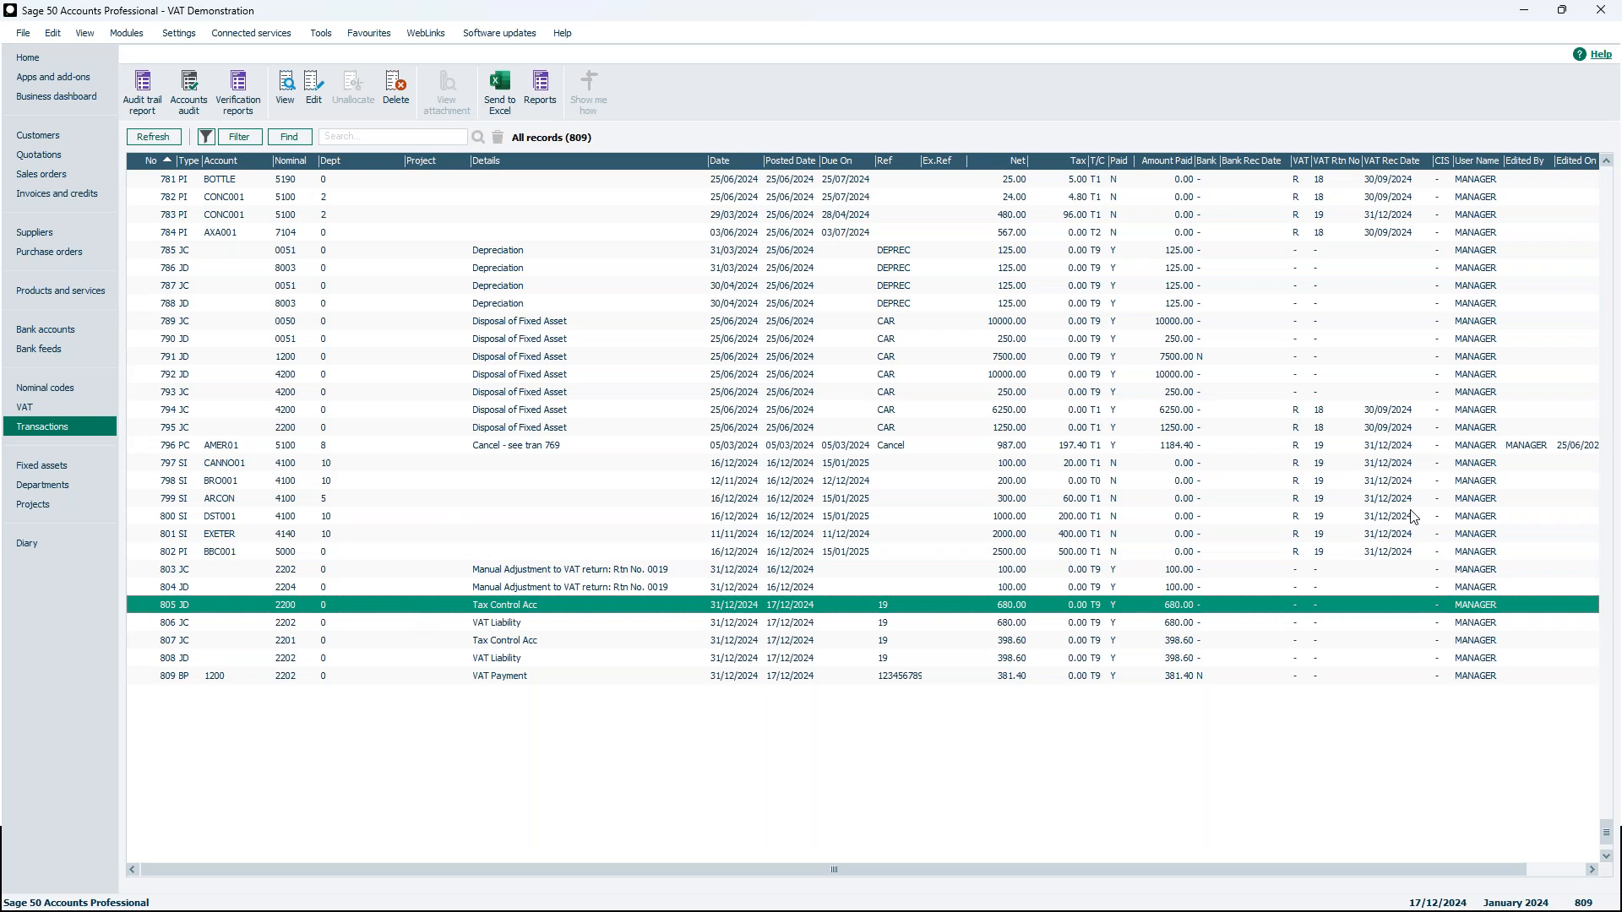
key("alt+Tab")
left_click(882, 725)
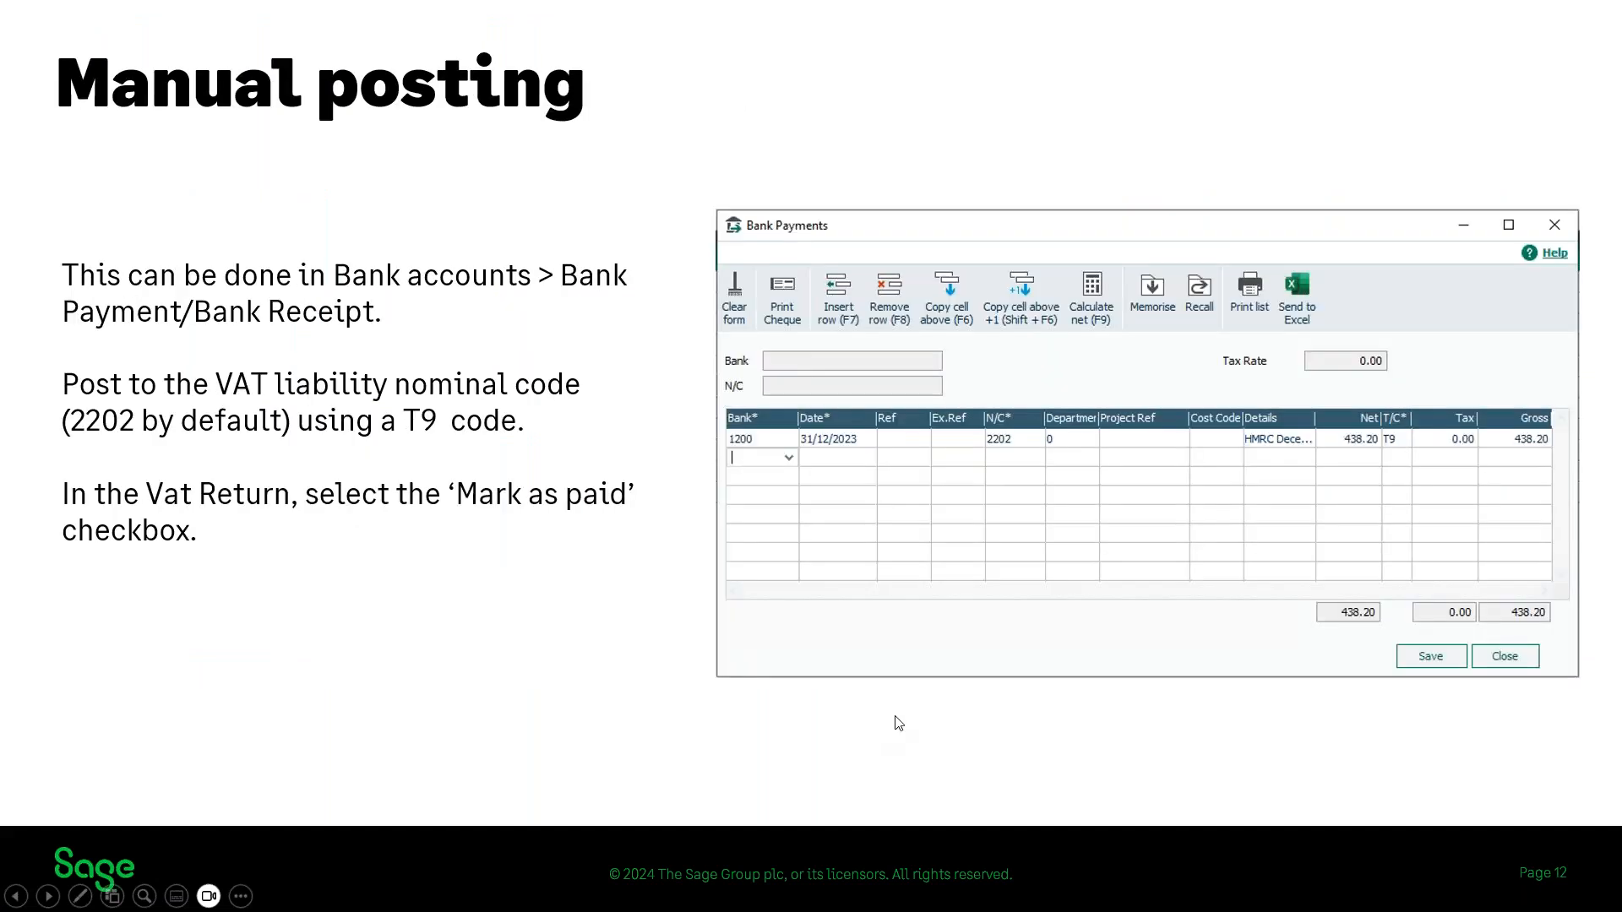
left_click(895, 718)
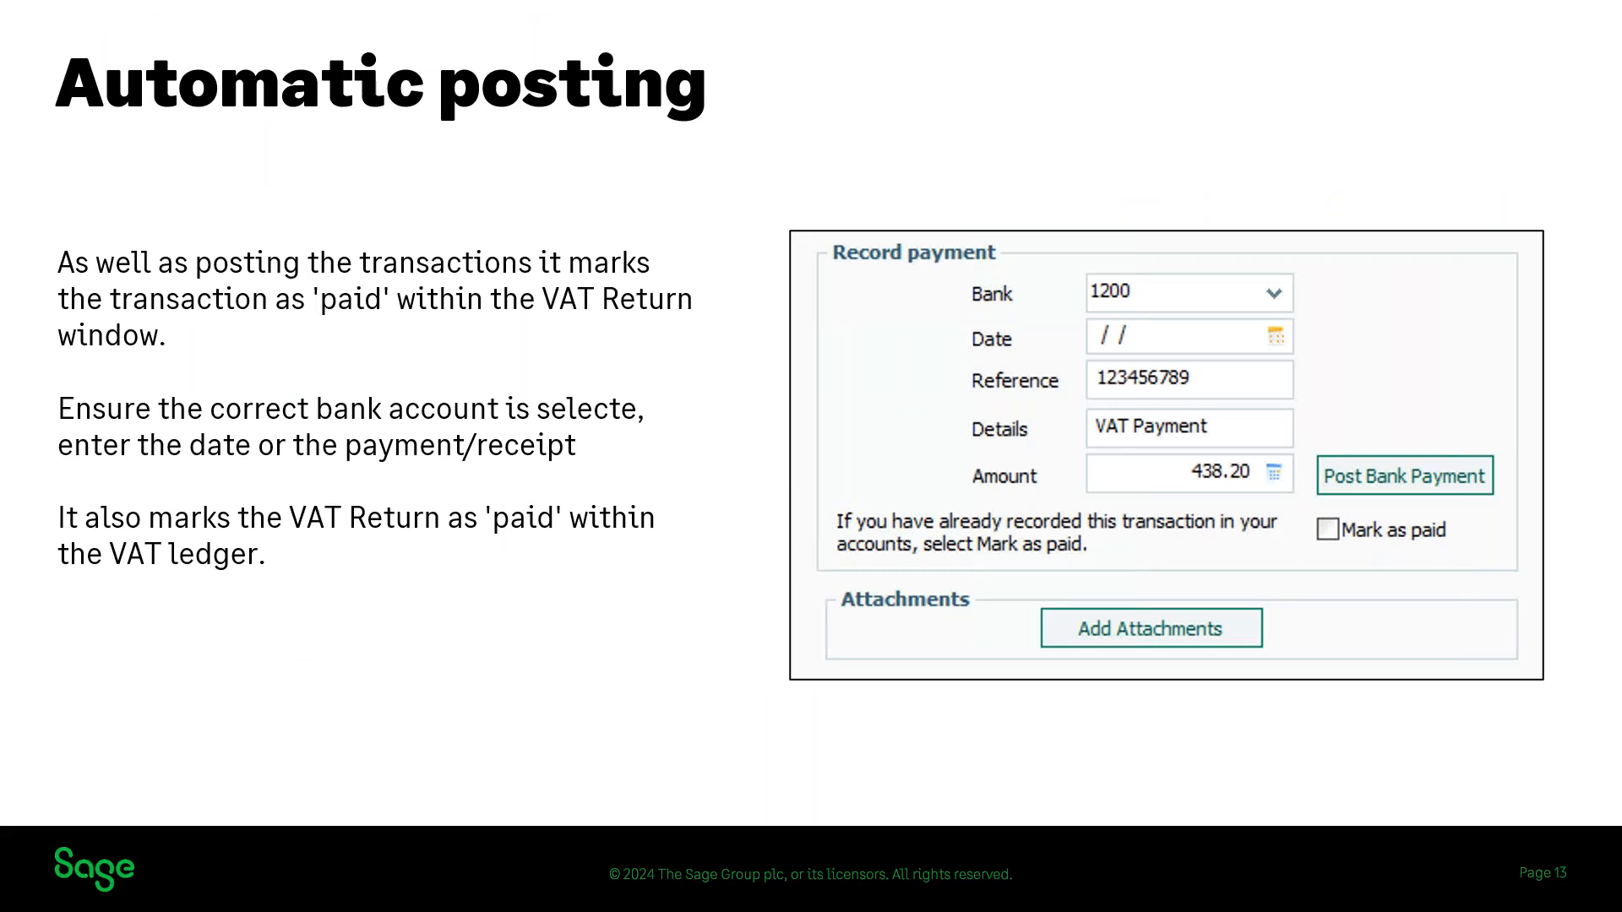
left_click(647, 653)
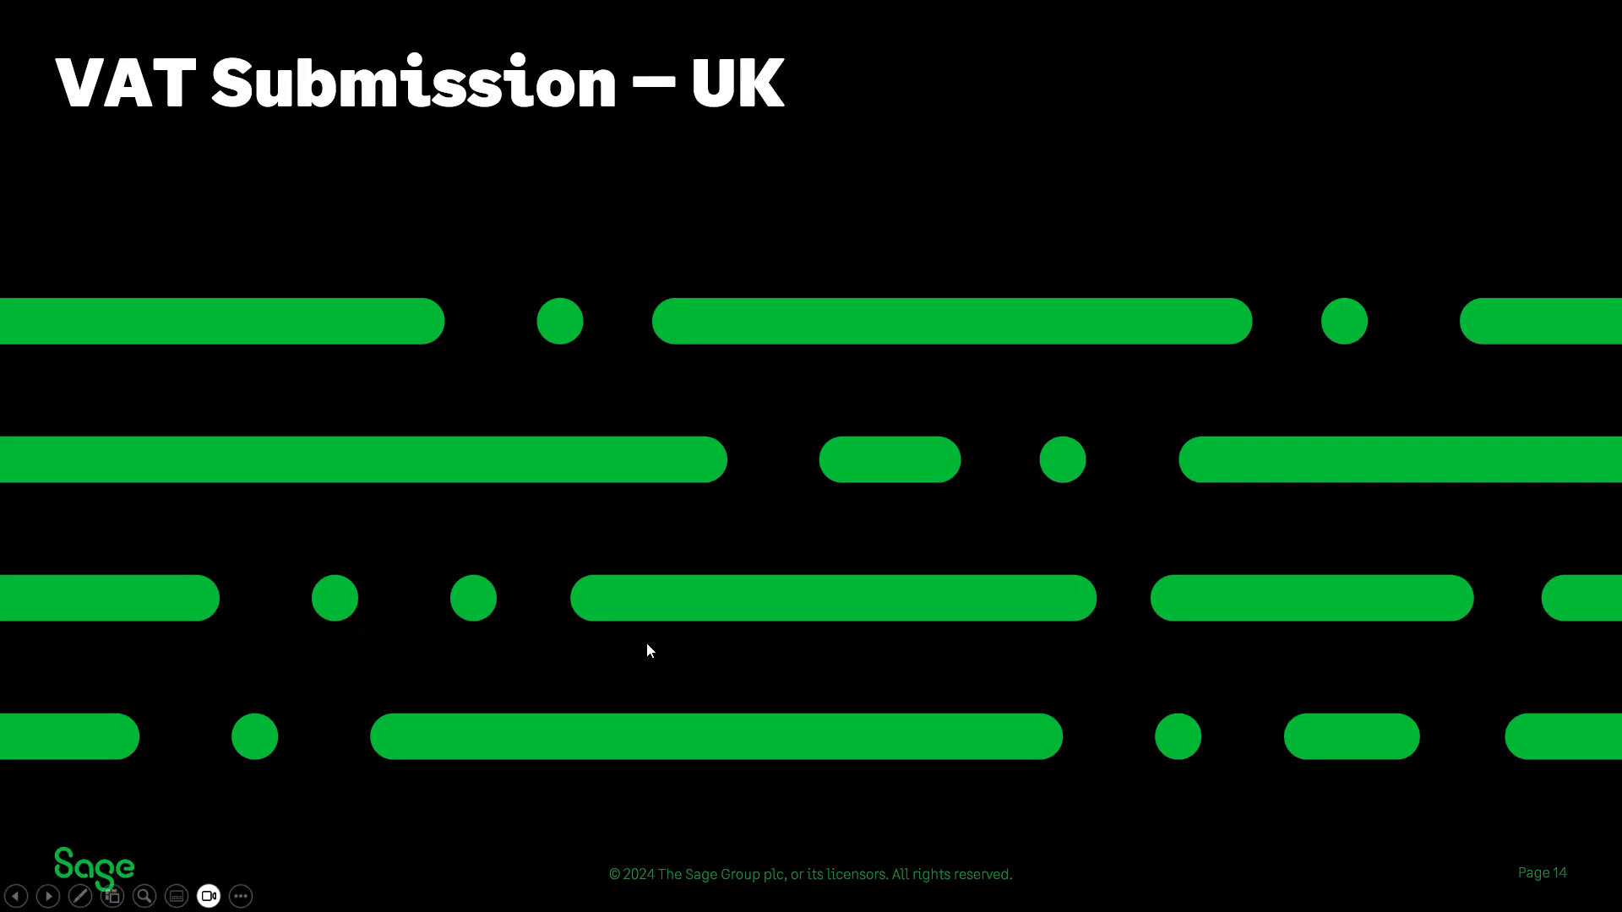